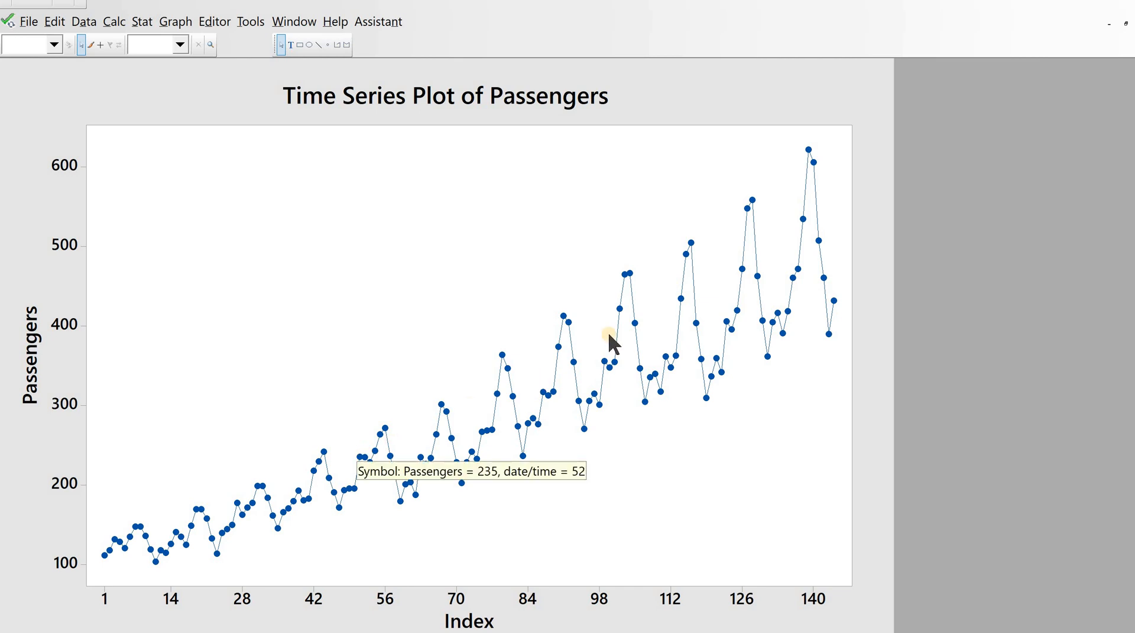
# Run a Box-Cox Transformation on the Passengers data, with all observations in one column
pyautogui.moveTo(819, 240)
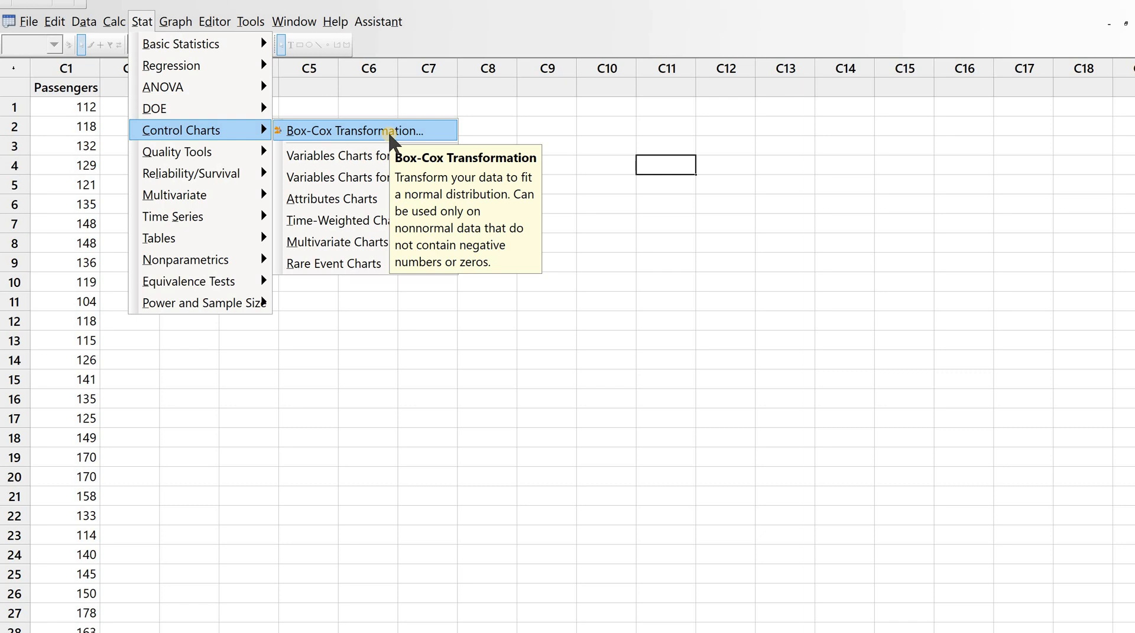
pyautogui.click(388, 130)
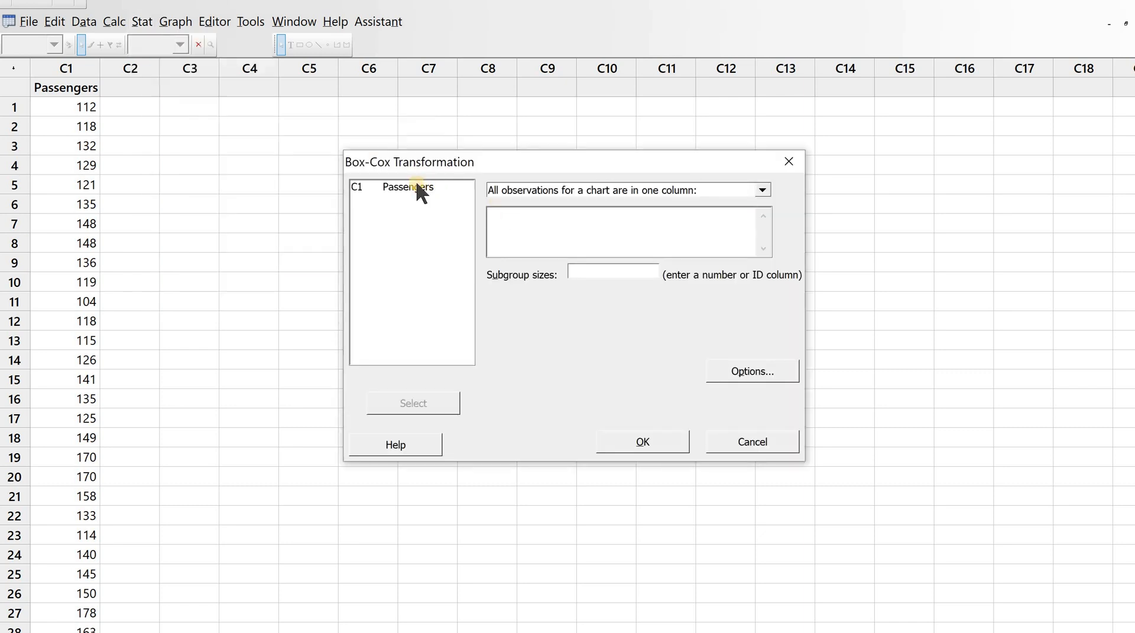
pyautogui.doubleClick(417, 185)
pyautogui.click(645, 442)
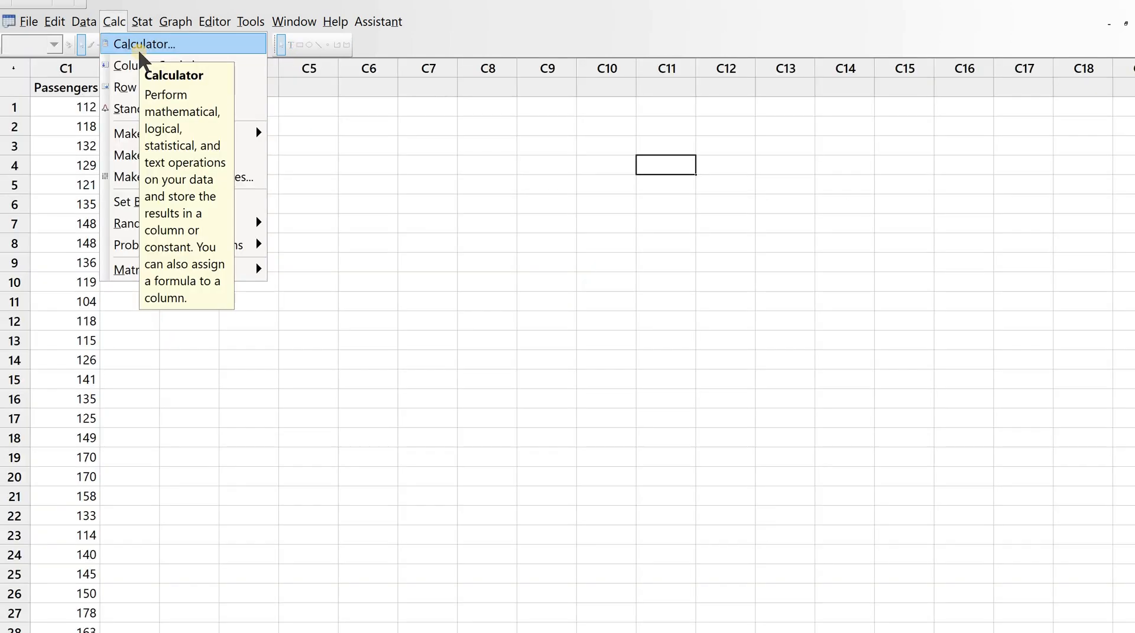
# Start a Calculator computation that stores its result in the Passengers variable, leaving the expression empty
pyautogui.click(139, 51)
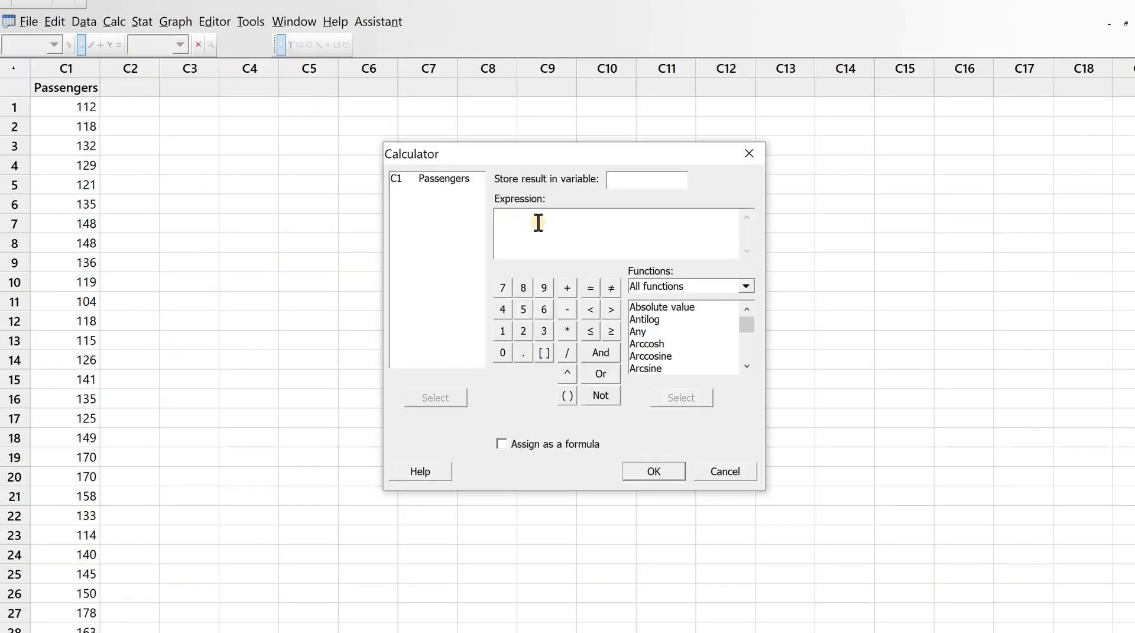
pyautogui.doubleClick(438, 176)
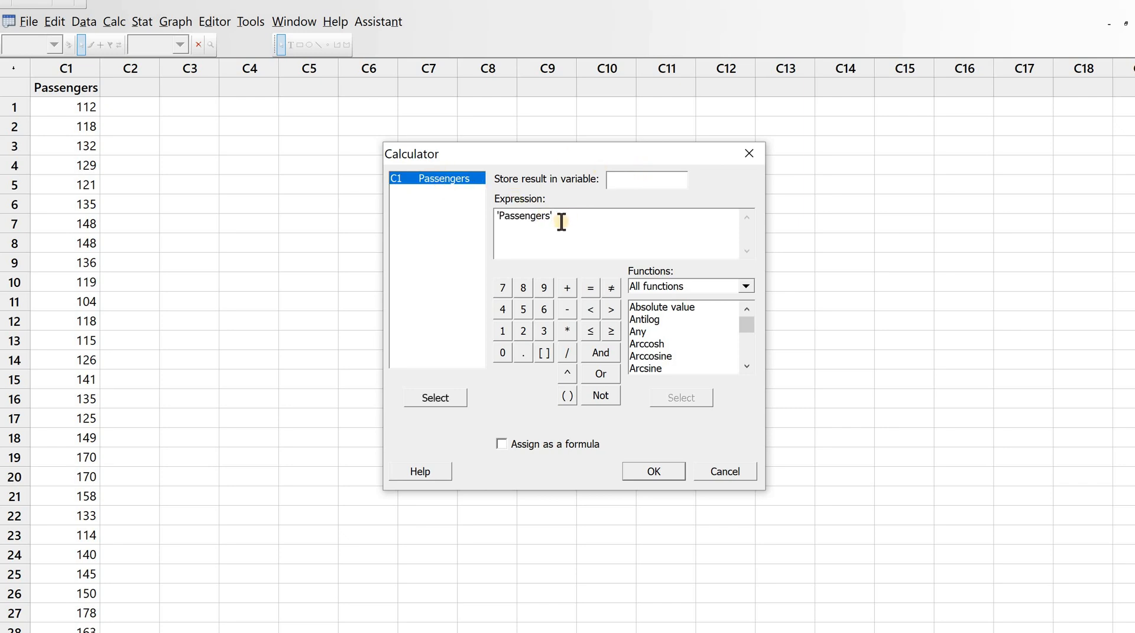
pyautogui.moveTo(562, 222); pyautogui.dragTo(451, 225)
pyautogui.press('Delete')
pyautogui.doubleClick(452, 178)
pyautogui.click(531, 221)
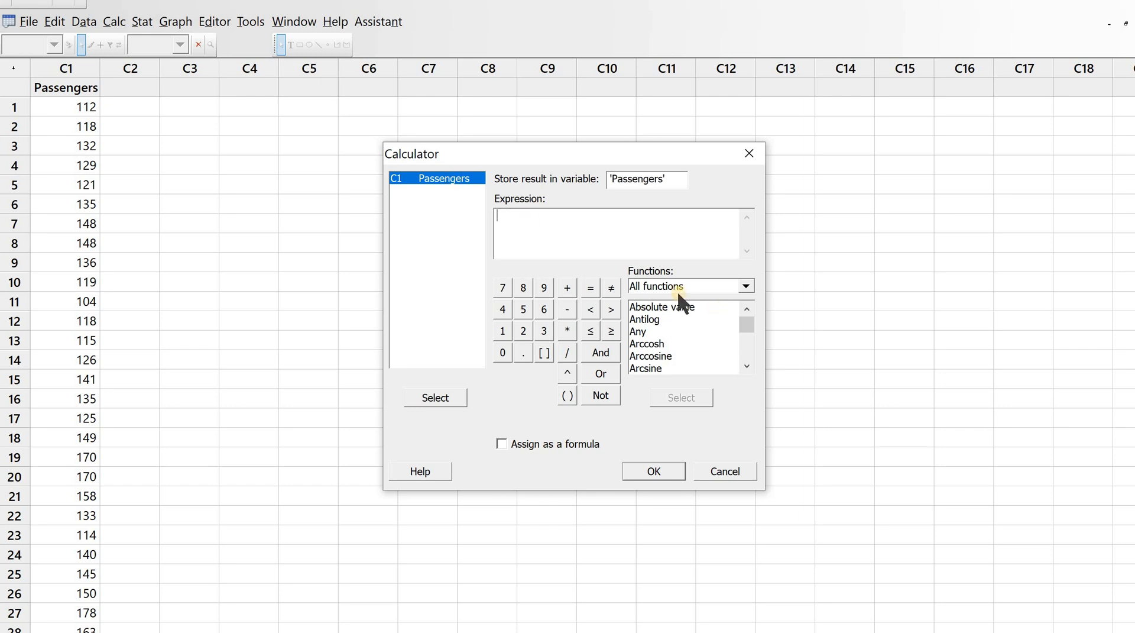
# Calculate LN('Passengers') with the natural log function and store the result in a new column named YtLn
pyautogui.click(670, 339)
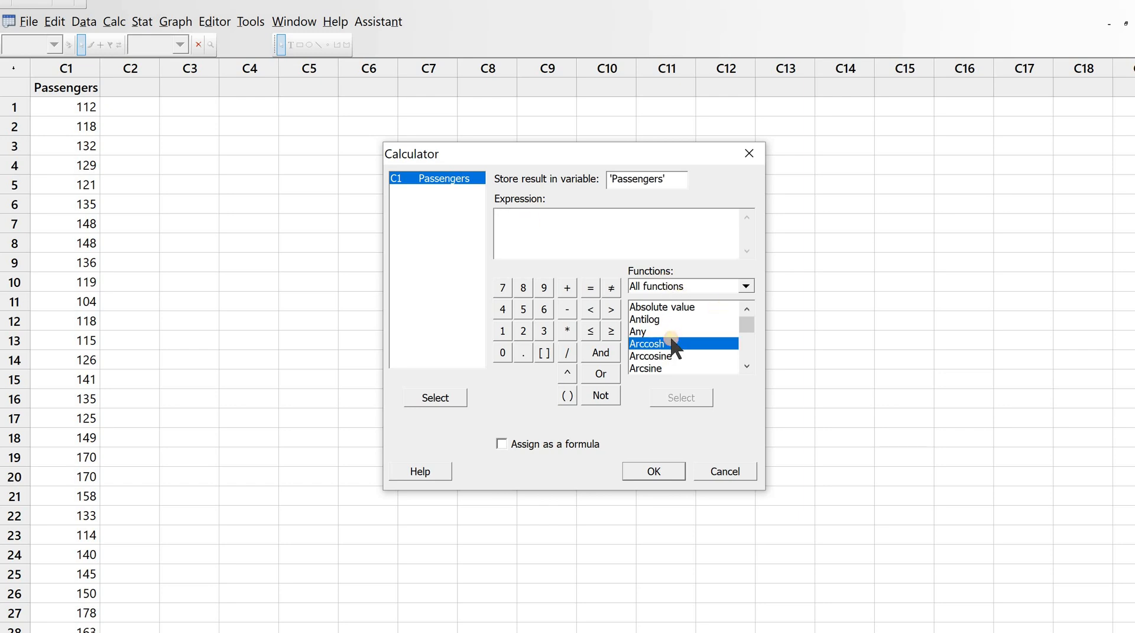
pyautogui.press('l')
pyautogui.scroll(-7, 706, 346)
pyautogui.doubleClick(705, 341)
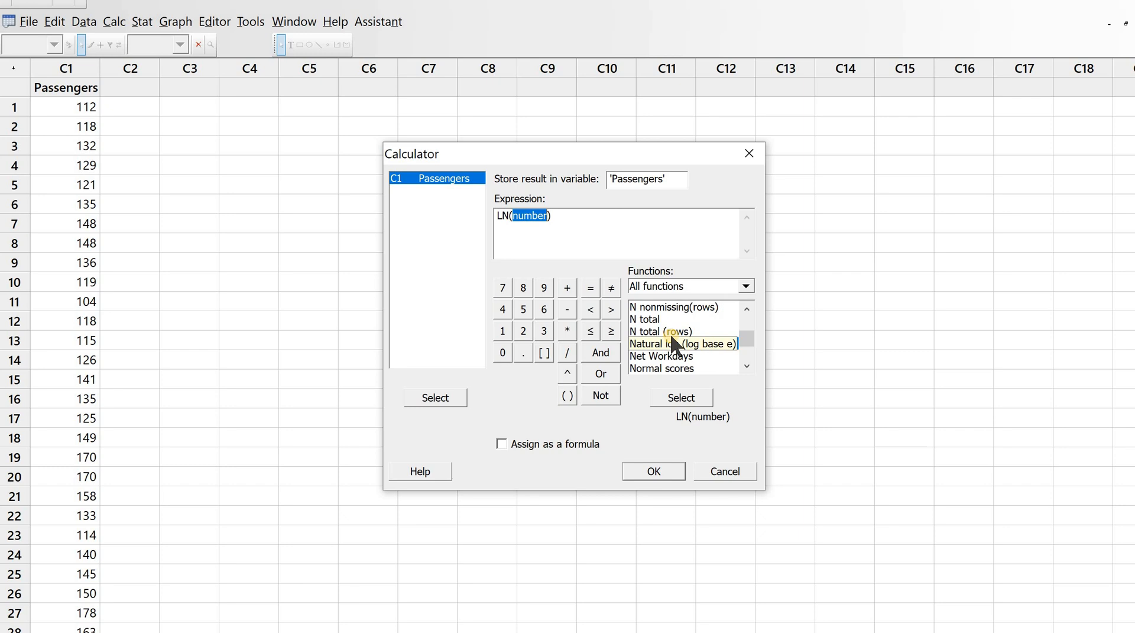
pyautogui.doubleClick(427, 178)
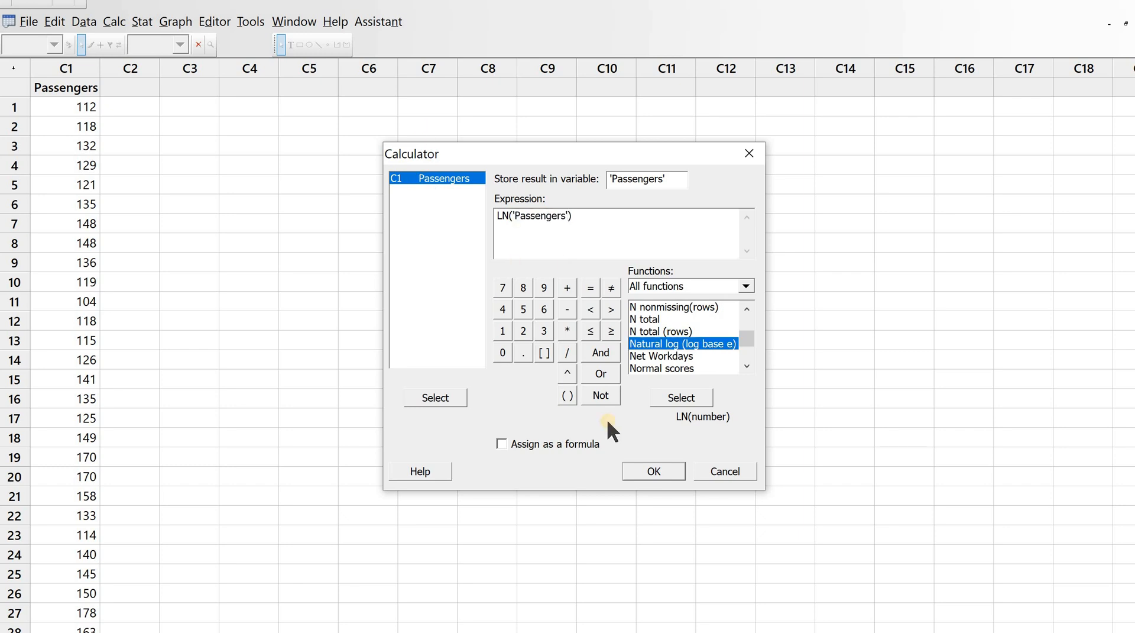
pyautogui.click(657, 471)
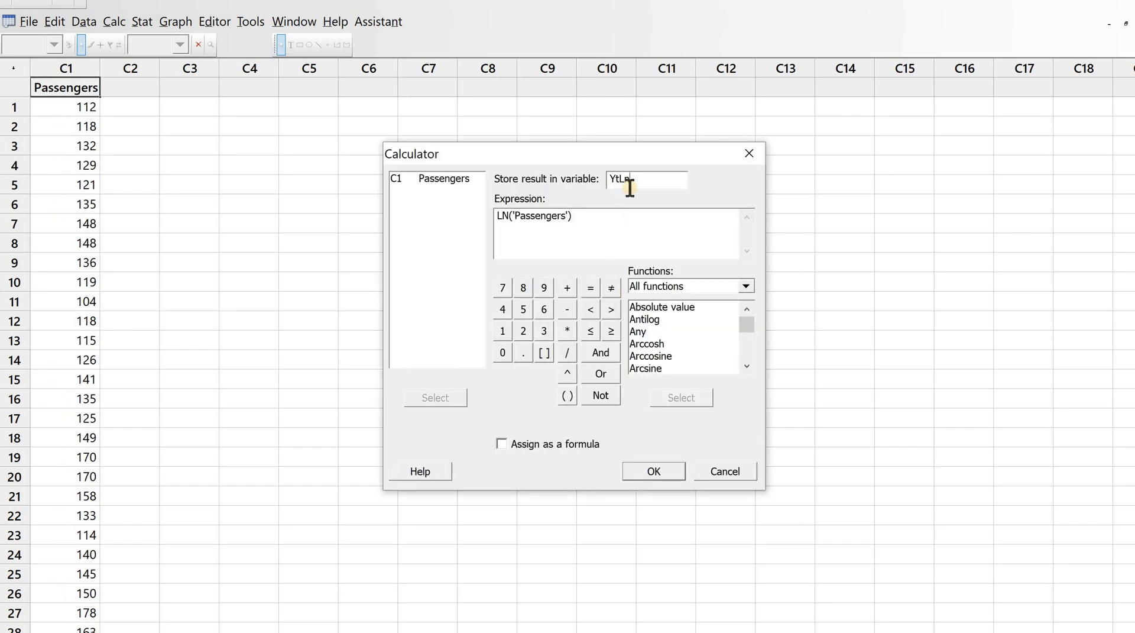
pyautogui.click(650, 472)
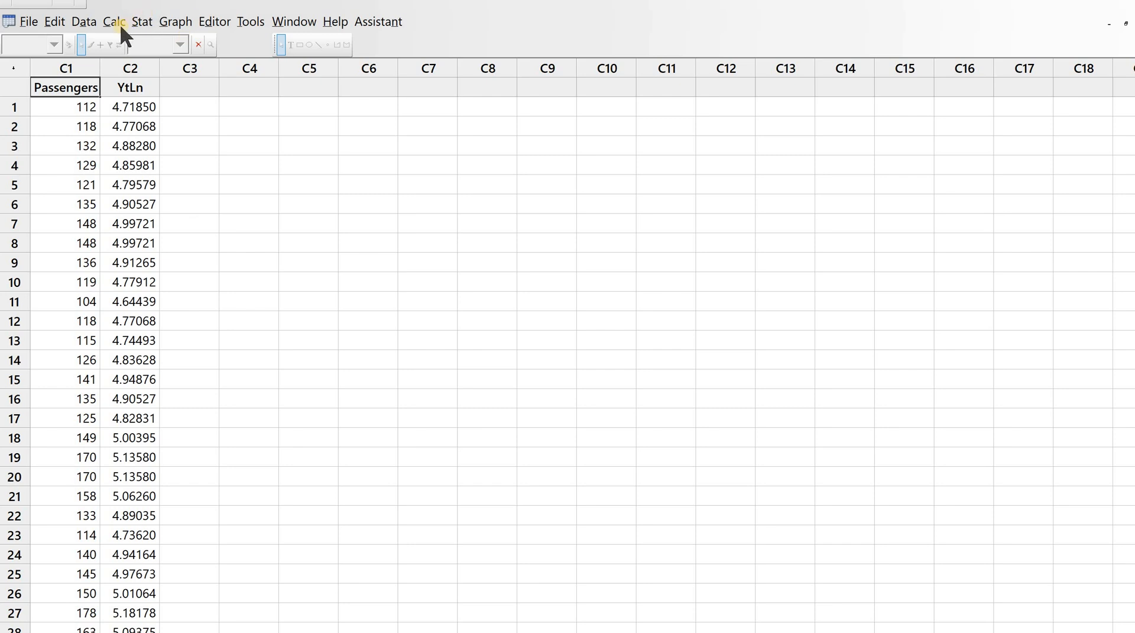
# Create a simple time series plot of the YtLn series
pyautogui.click(142, 21)
pyautogui.moveTo(195, 216)
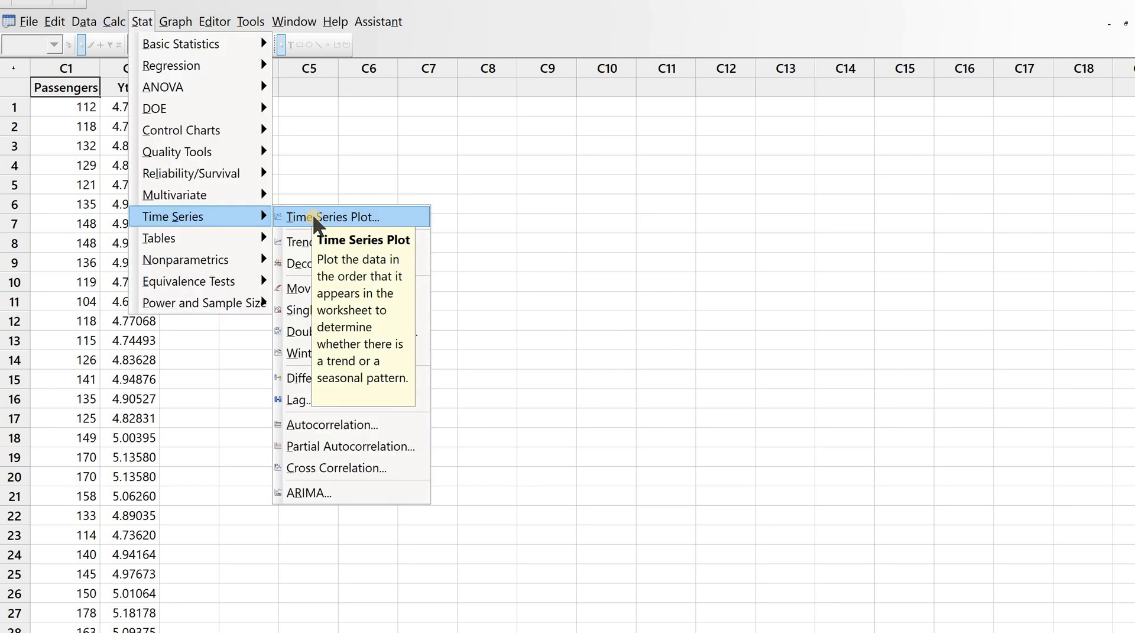
pyautogui.click(320, 217)
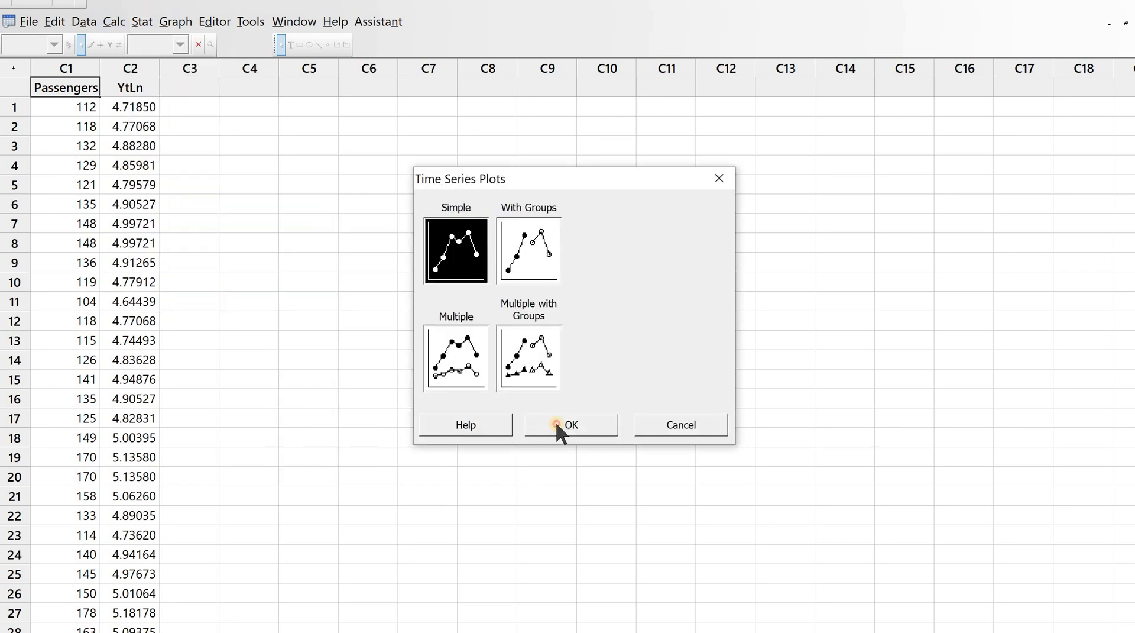
pyautogui.click(555, 420)
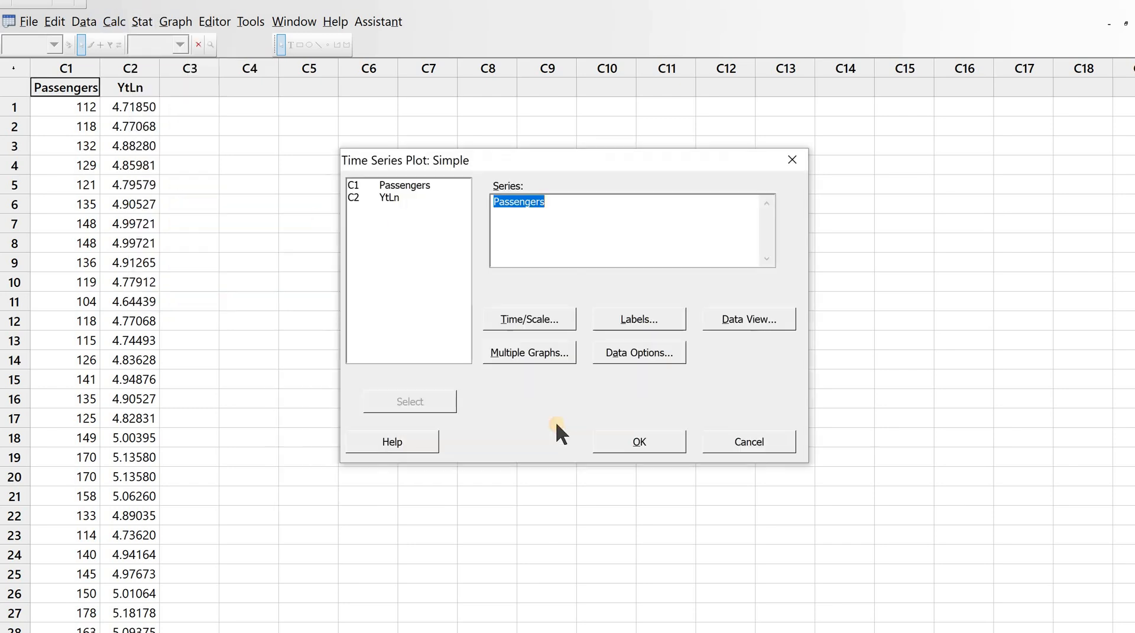
pyautogui.doubleClick(389, 198)
pyautogui.click(653, 450)
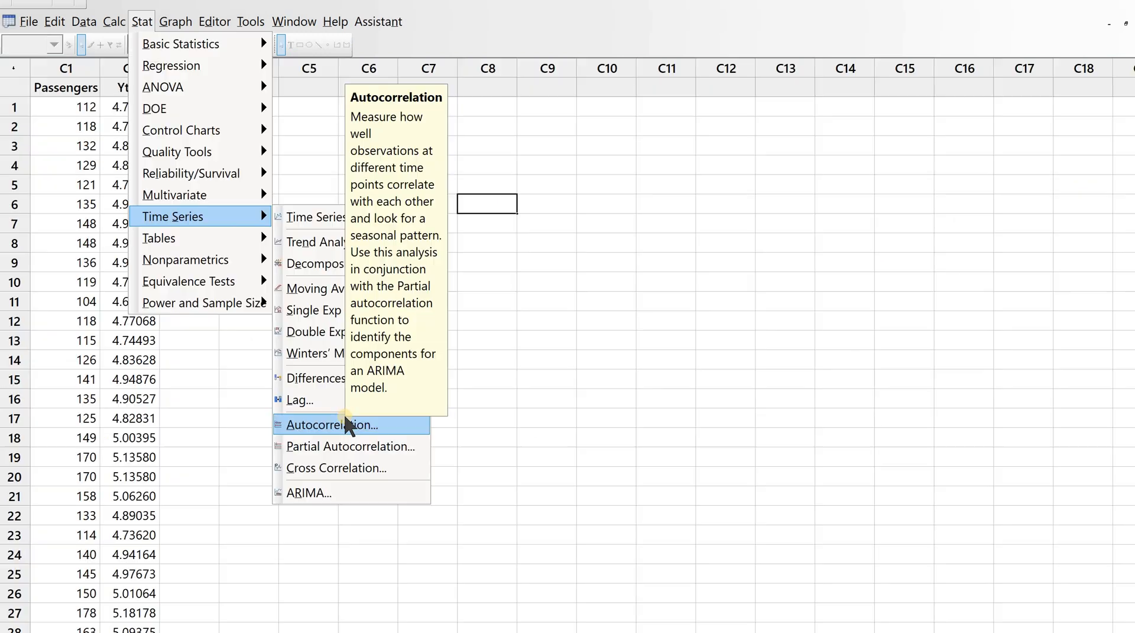
# Plot the autocorrelation function of YtLn with the default number of lags
pyautogui.click(346, 420)
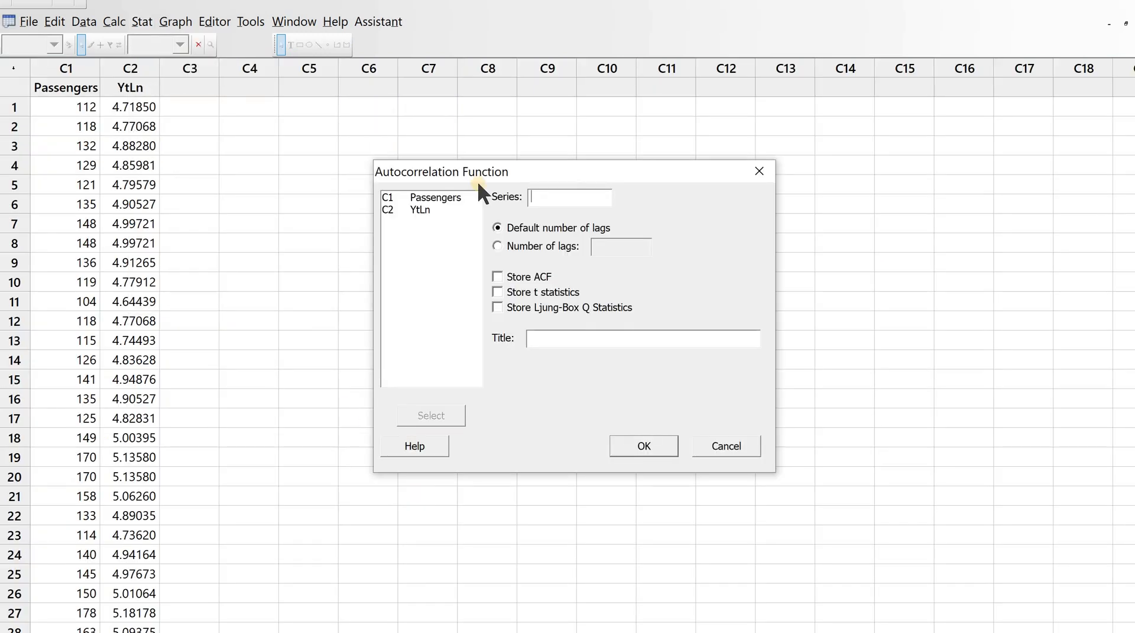
pyautogui.doubleClick(429, 209)
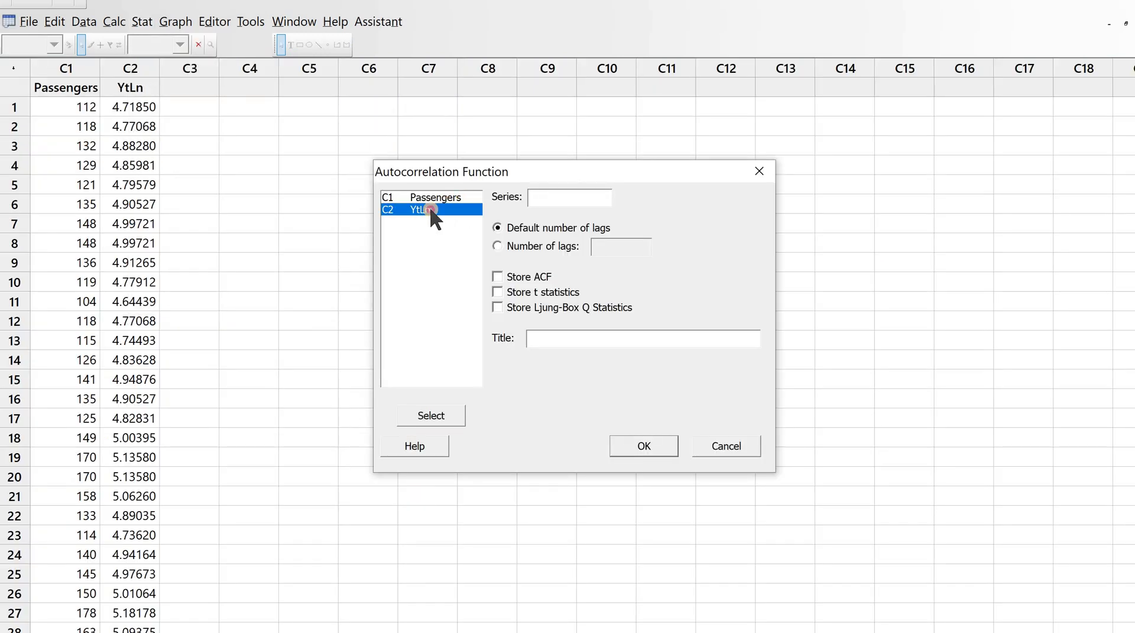
pyautogui.click(644, 446)
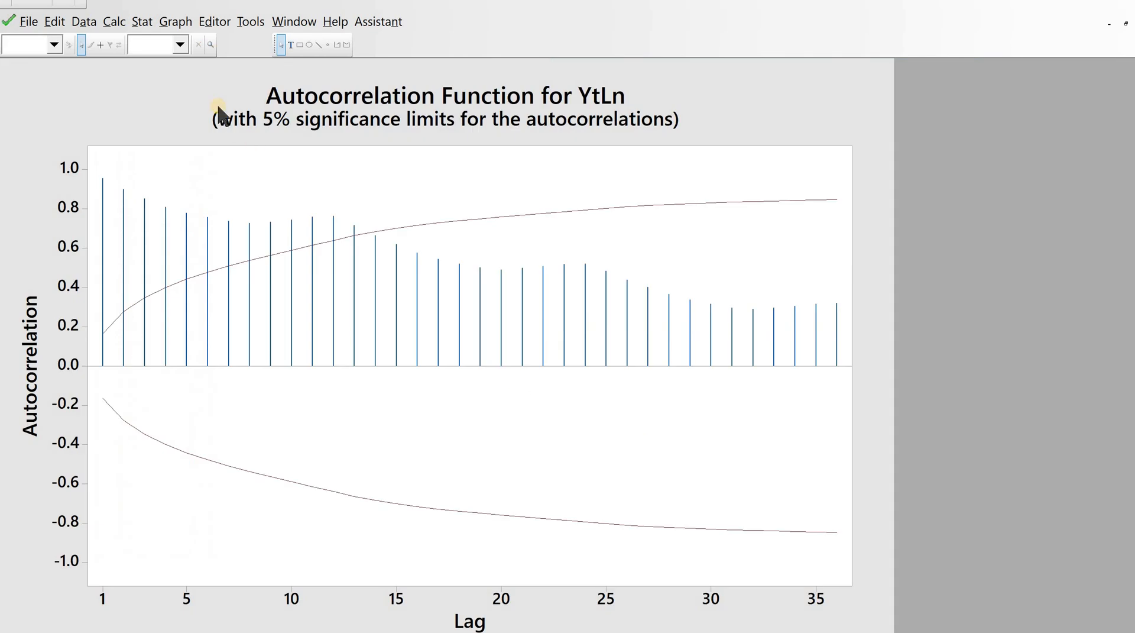
# Plot the partial autocorrelation function of YtLn and inspect it alongside the autocorrelation plot
pyautogui.click(142, 21)
pyautogui.moveTo(177, 217)
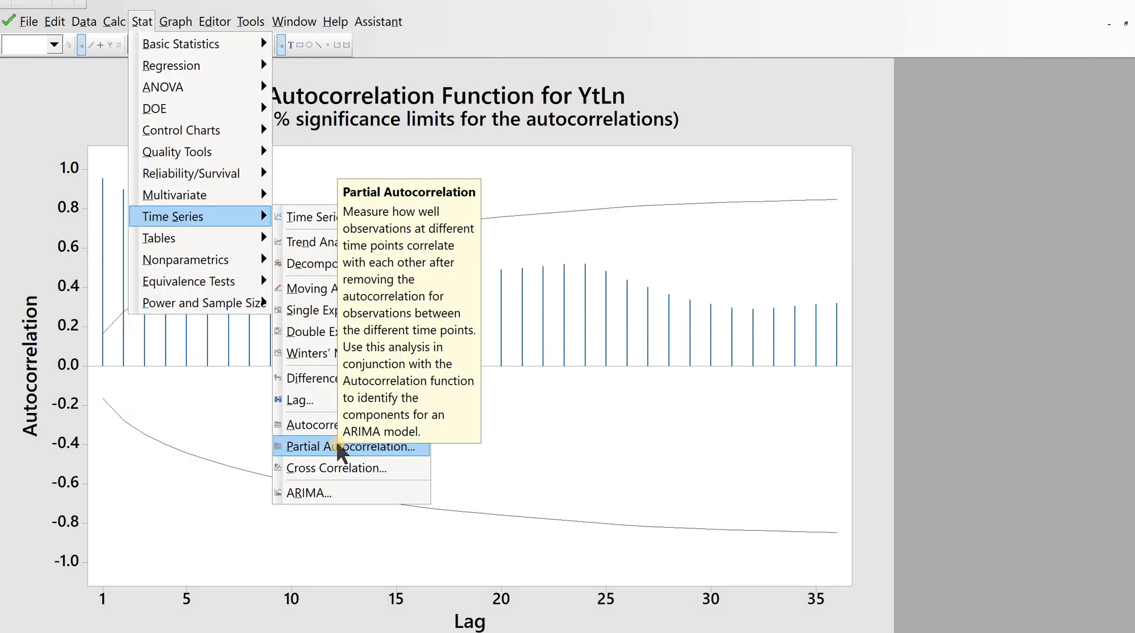
pyautogui.click(336, 441)
pyautogui.doubleClick(428, 205)
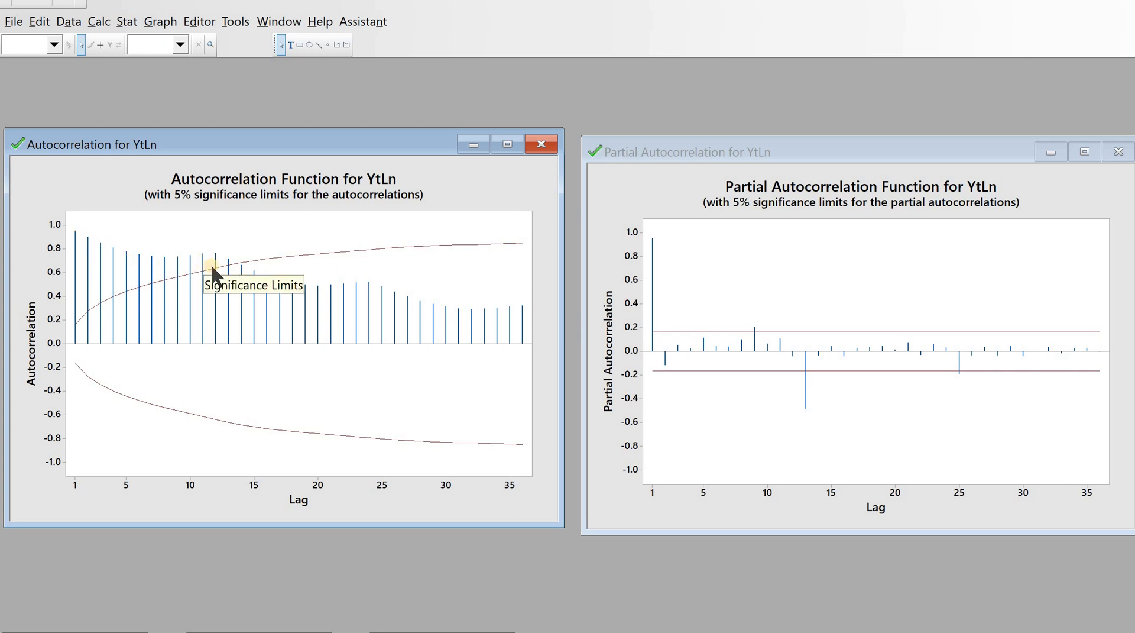
pyautogui.moveTo(329, 299)
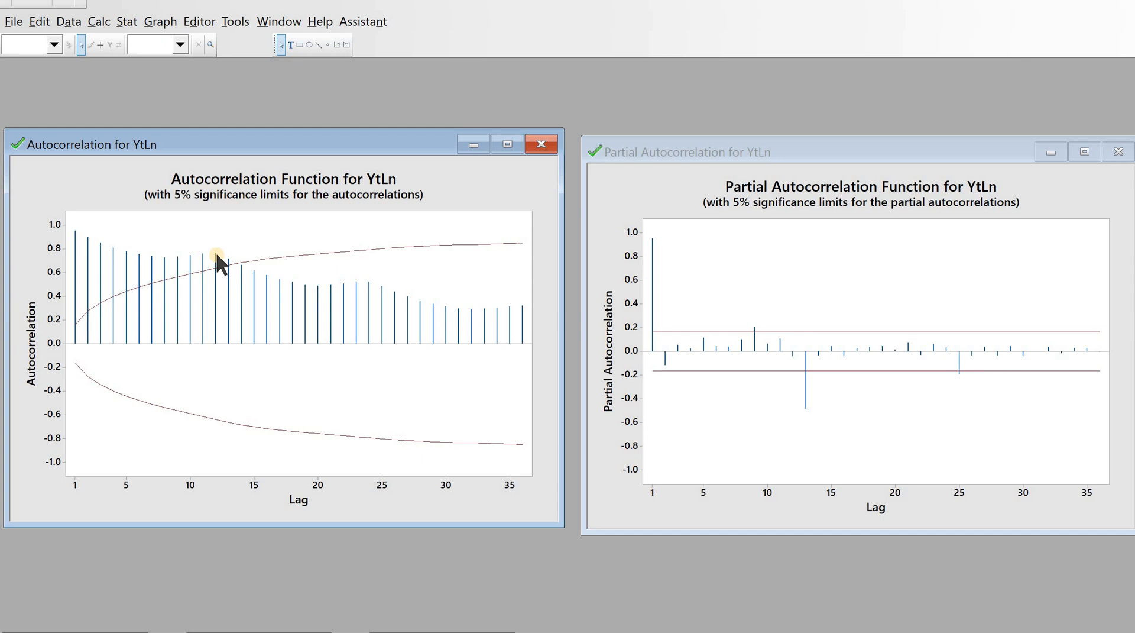
pyautogui.moveTo(217, 255)
pyautogui.click(806, 382)
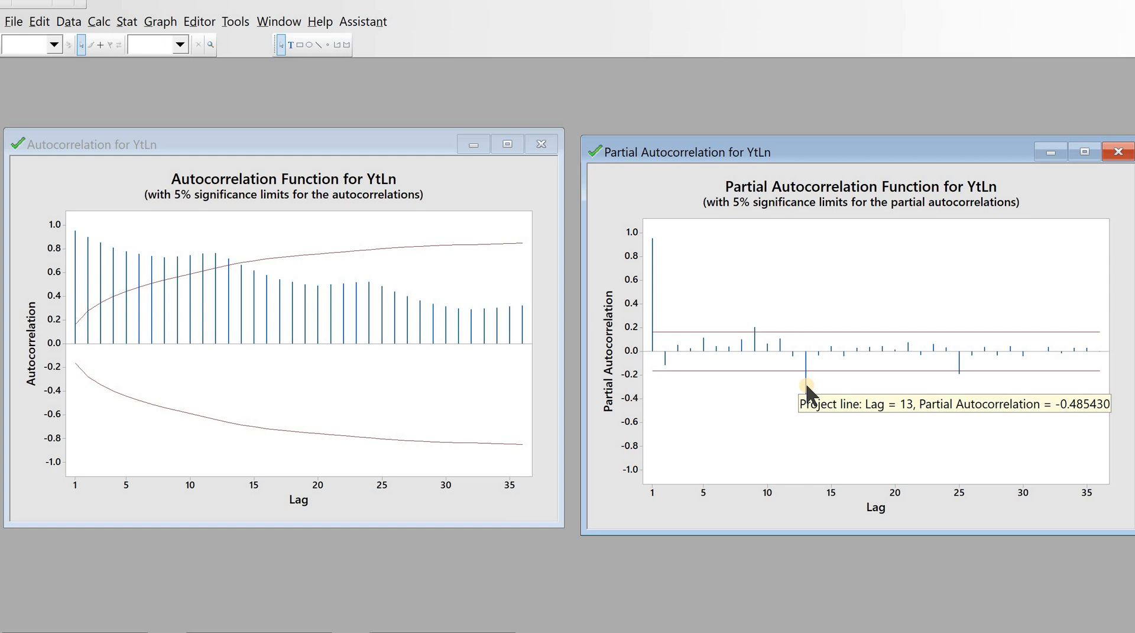
# Compute the lag 1 differences of YtLn and store them in a column named YtLnd1
pyautogui.click(122, 21)
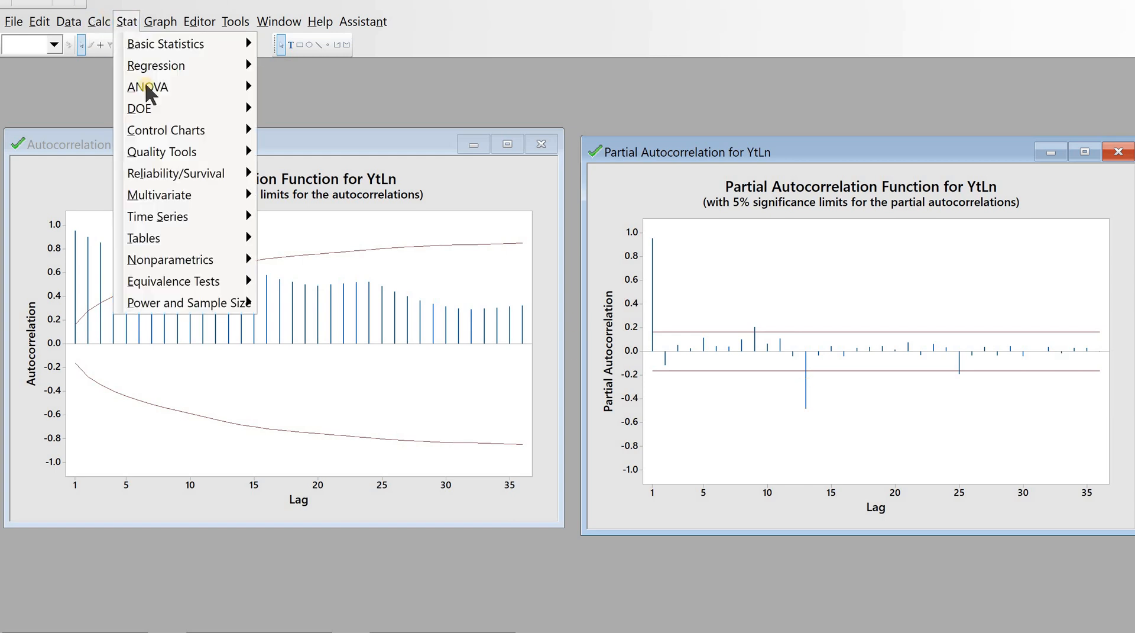
pyautogui.moveTo(171, 217)
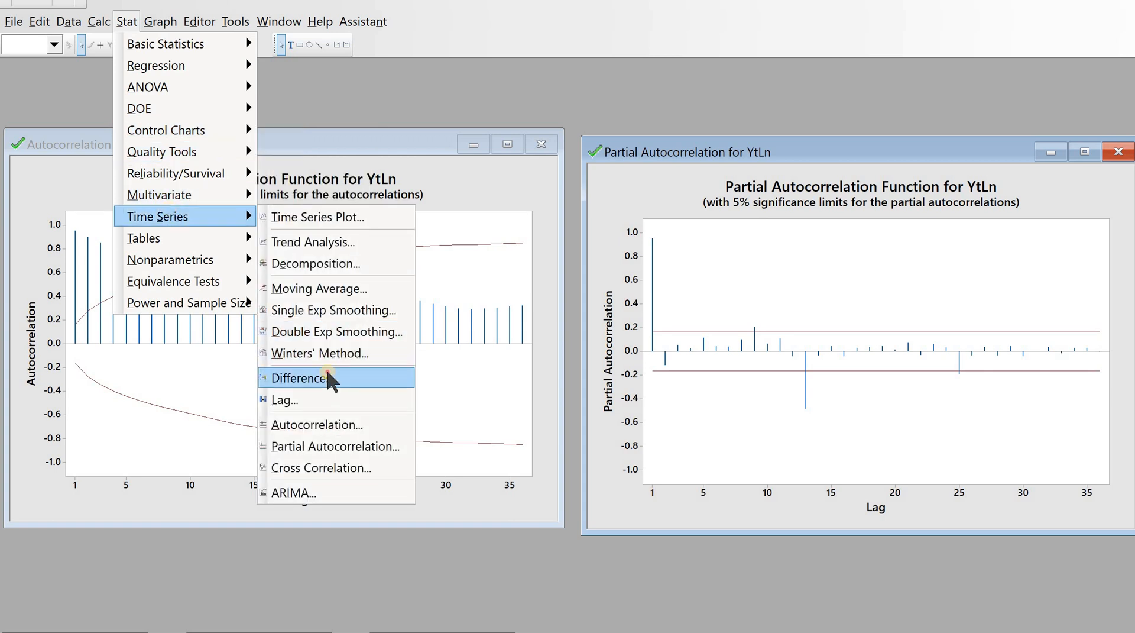
pyautogui.click(327, 376)
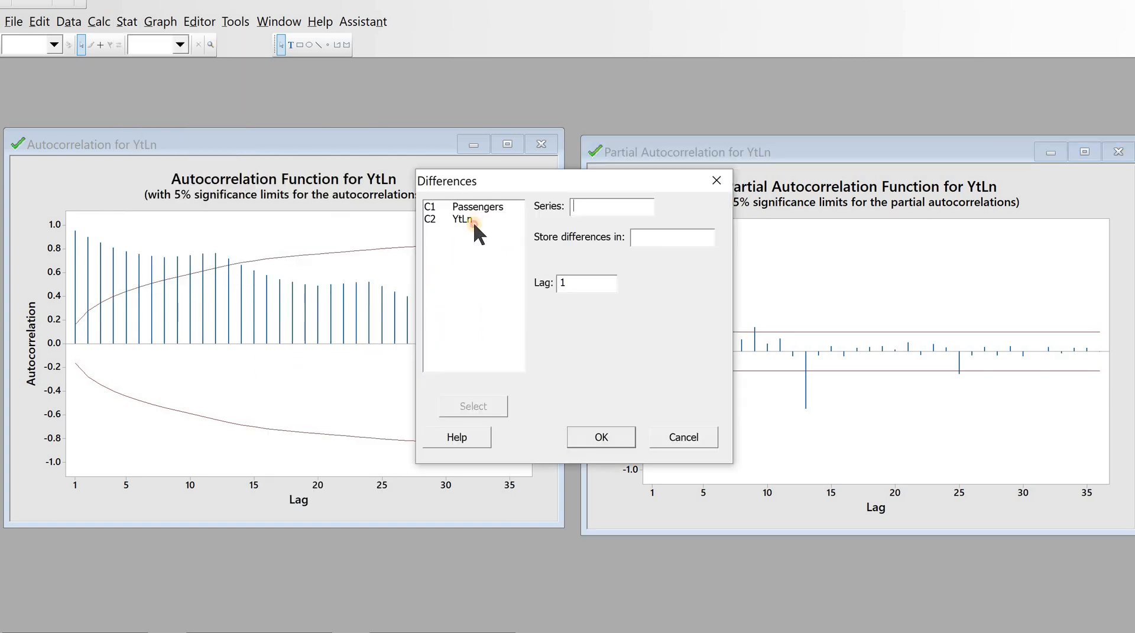
pyautogui.doubleClick(467, 219)
pyautogui.doubleClick(467, 217)
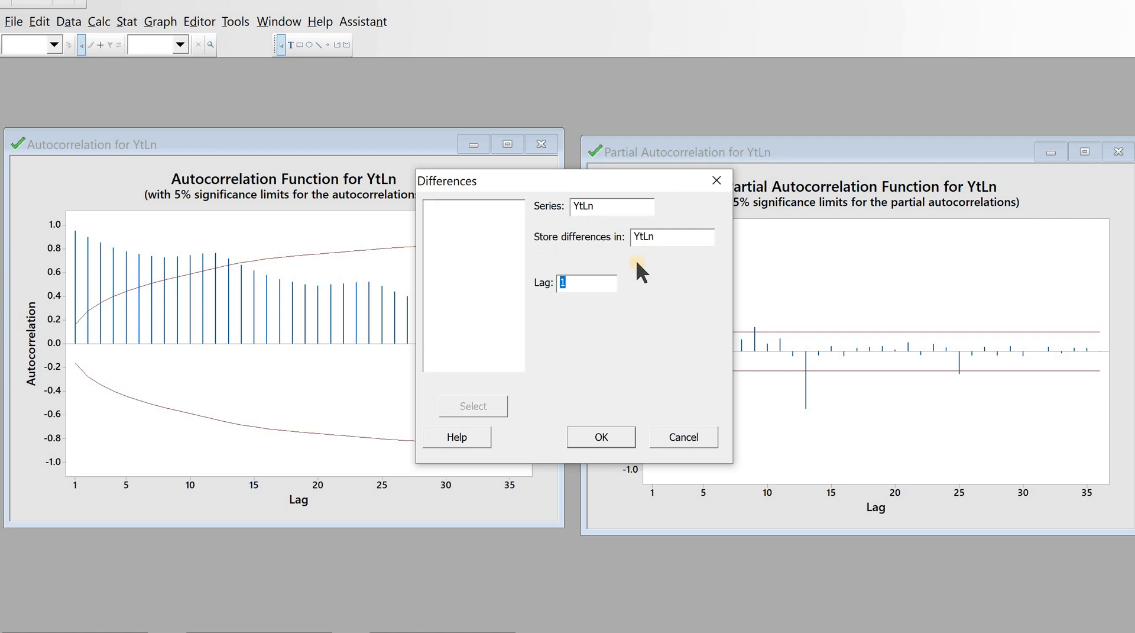
pyautogui.click(670, 240)
pyautogui.write('d1')
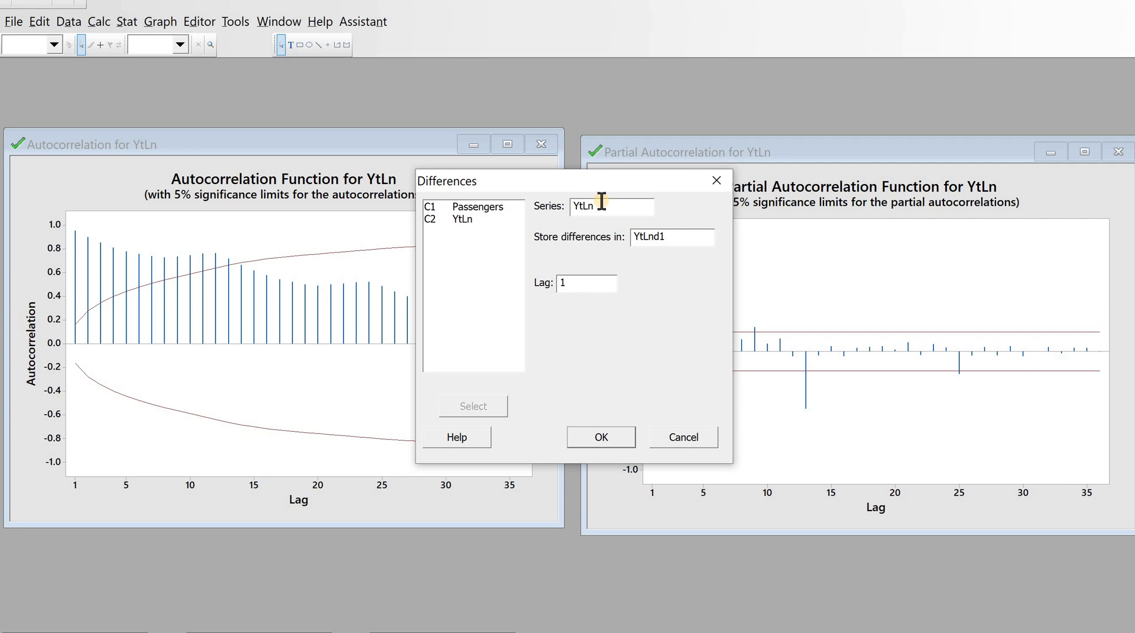
pyautogui.click(595, 440)
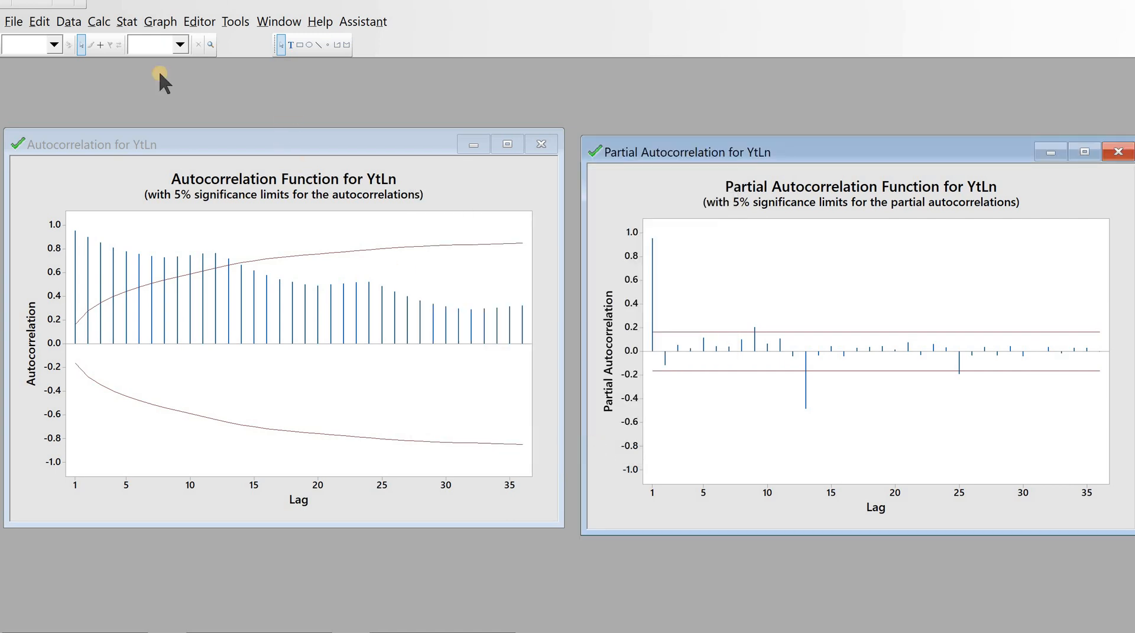
# Plot the autocorrelation function of YtLnd1 with the default number of lags and reposition its graph window
pyautogui.click(128, 22)
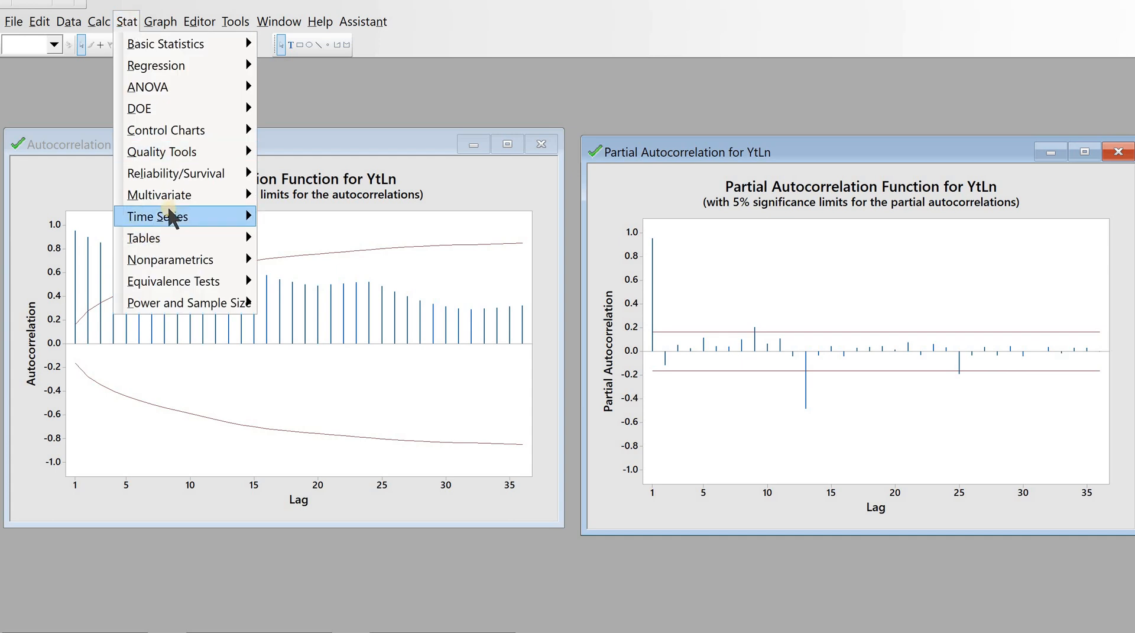
pyautogui.moveTo(168, 215)
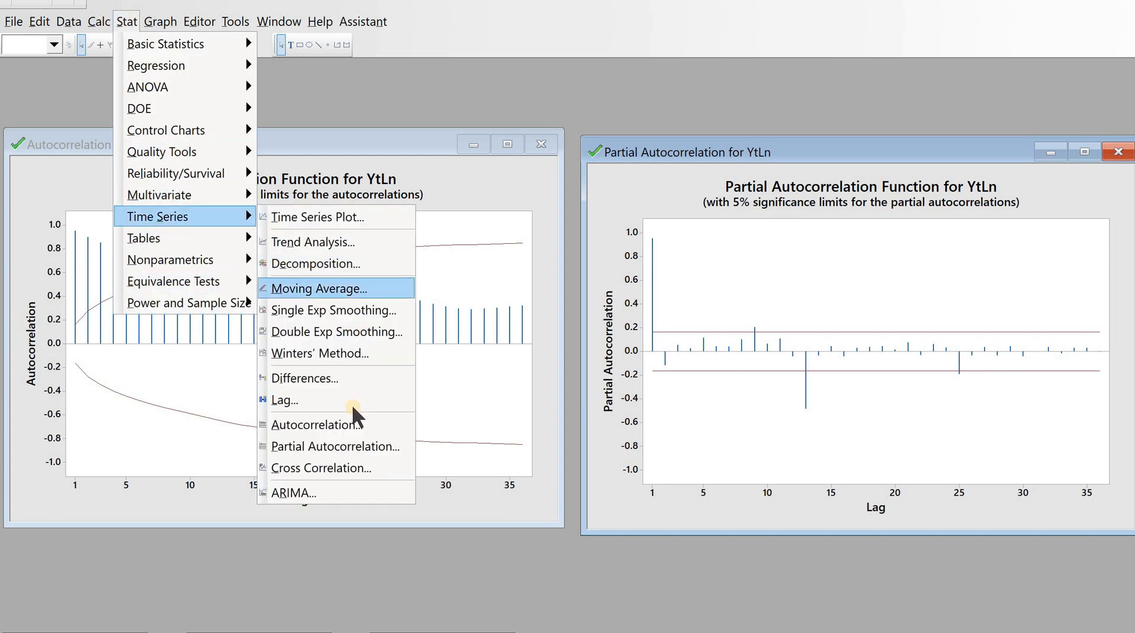
pyautogui.click(351, 424)
pyautogui.click(439, 226)
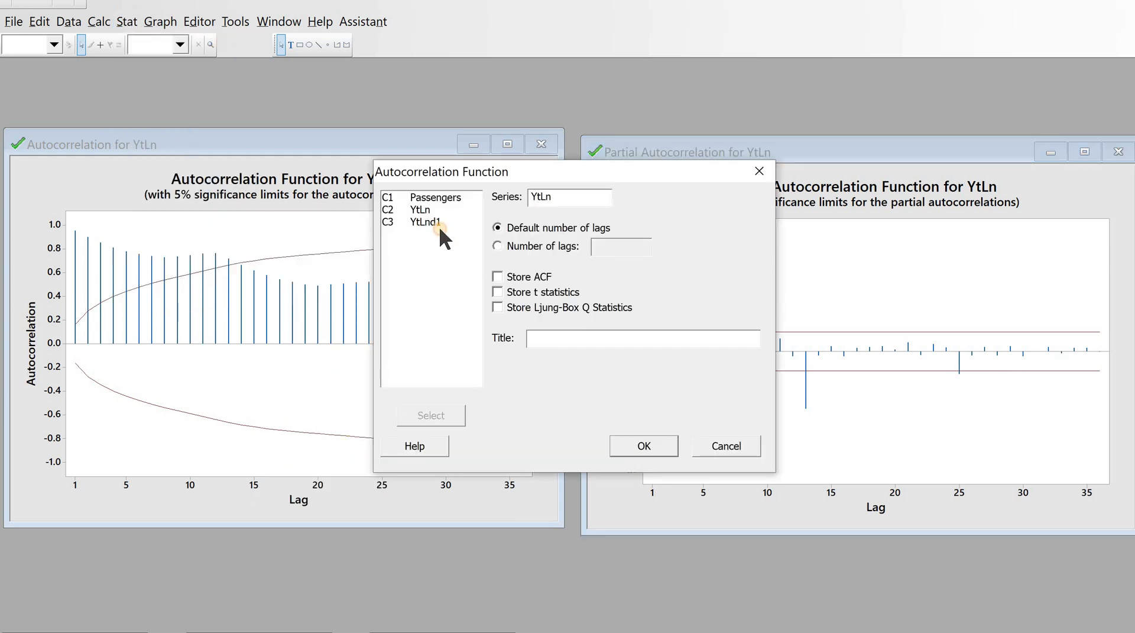
pyautogui.doubleClick(433, 225)
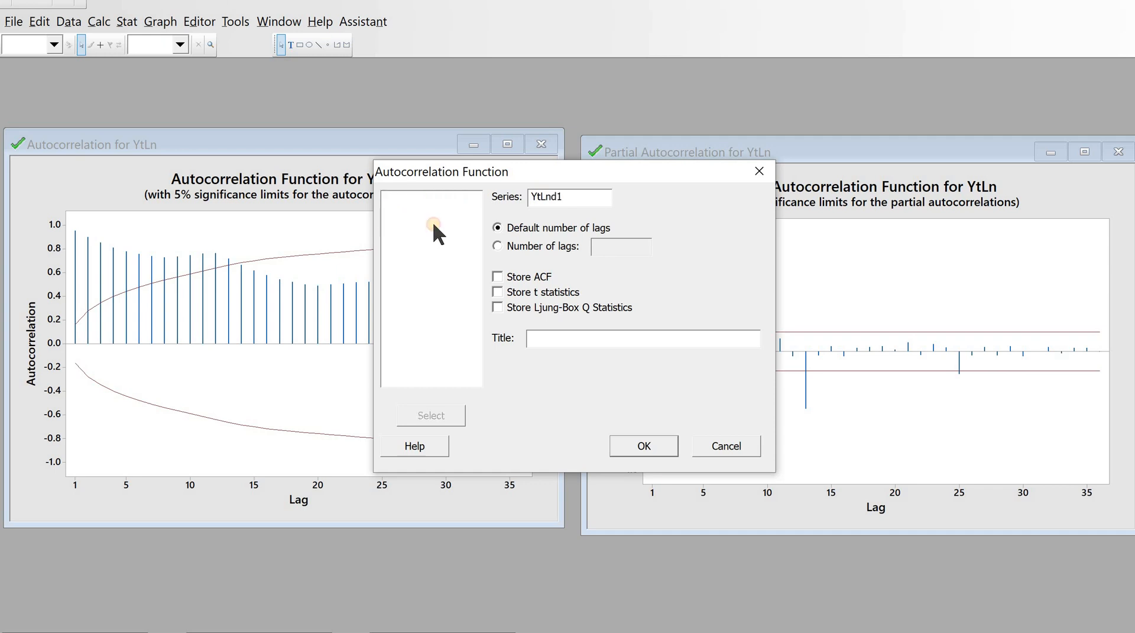
pyautogui.click(626, 438)
pyautogui.moveTo(473, 213); pyautogui.dragTo(334, 178)
# Plot the partial autocorrelation function of YtLnd1 with the default number of lags and place it beside the autocorrelation plot
pyautogui.click(104, 19)
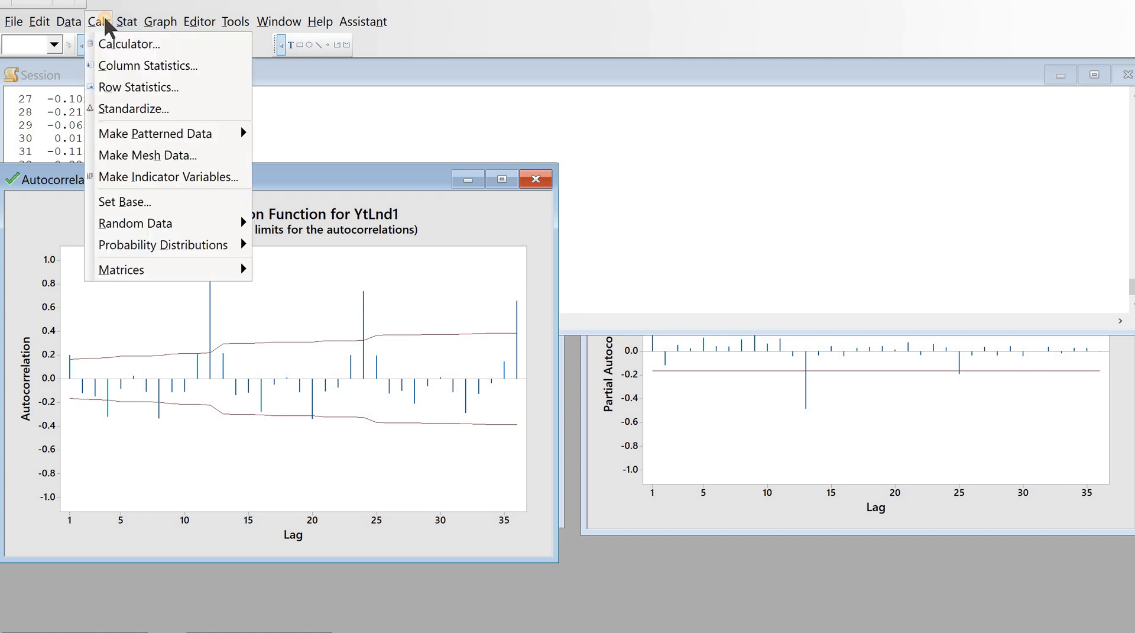
pyautogui.moveTo(126, 22)
pyautogui.moveTo(158, 216)
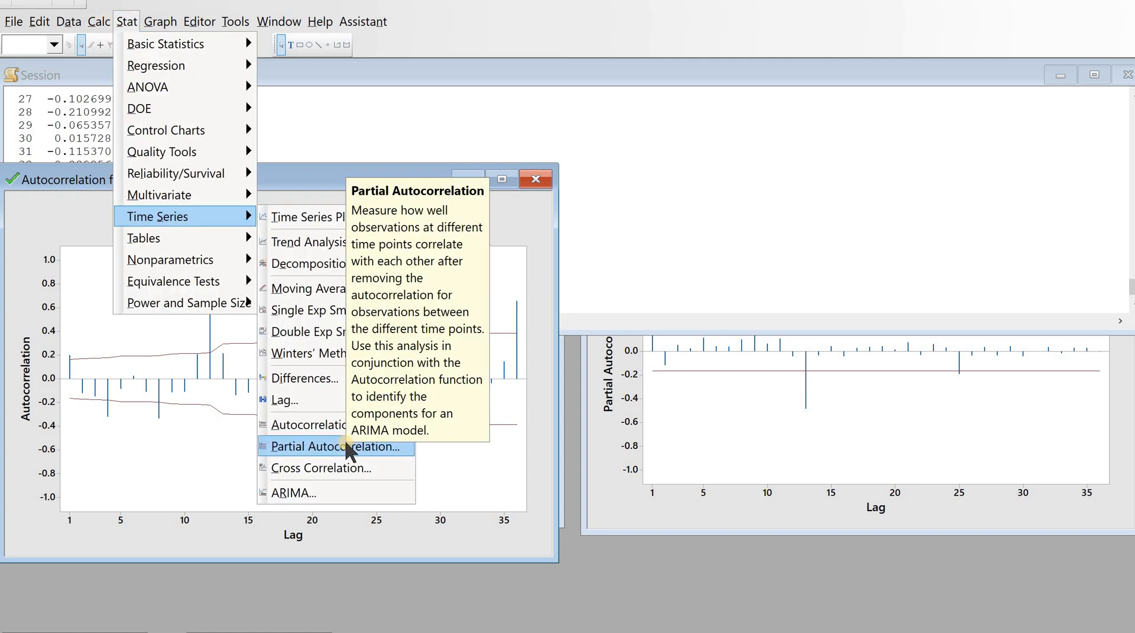
pyautogui.click(345, 445)
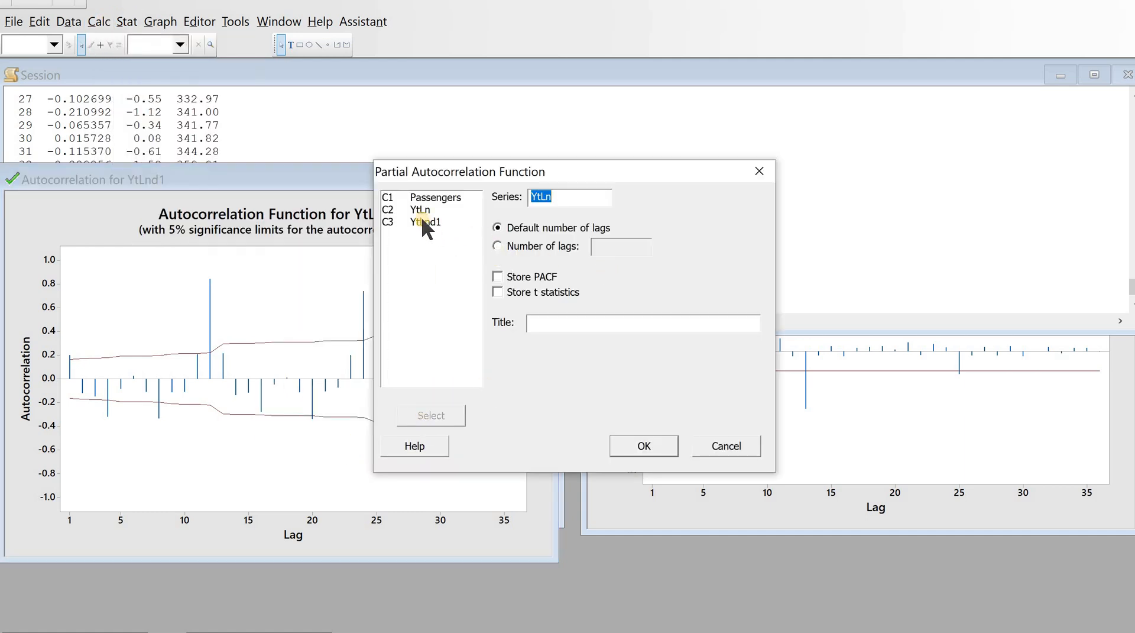
pyautogui.doubleClick(421, 215)
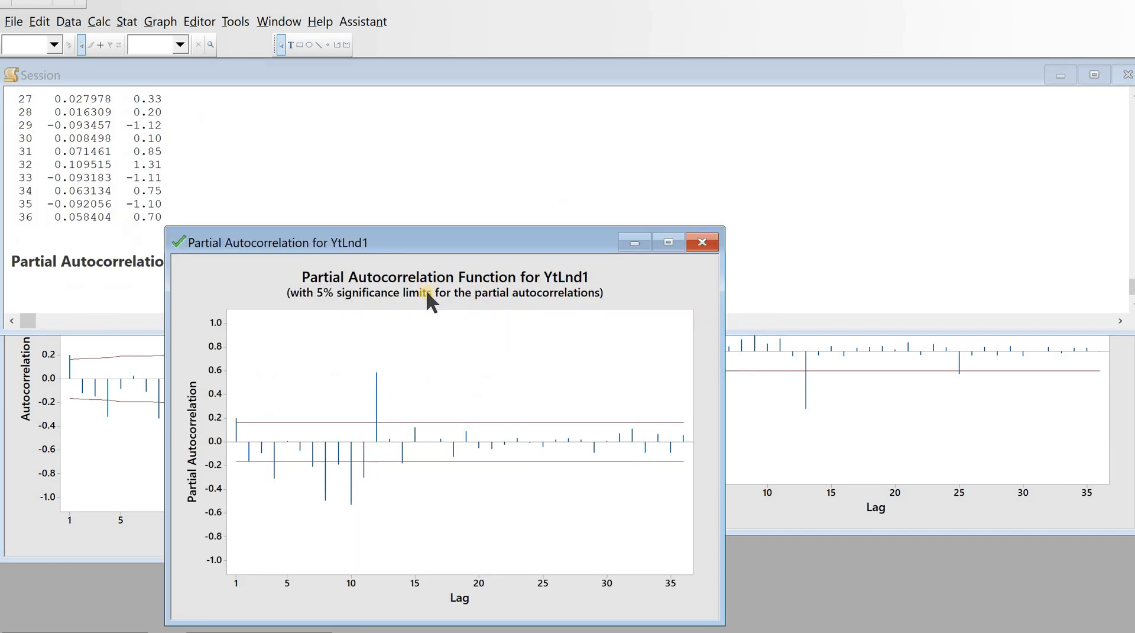
pyautogui.click(125, 399)
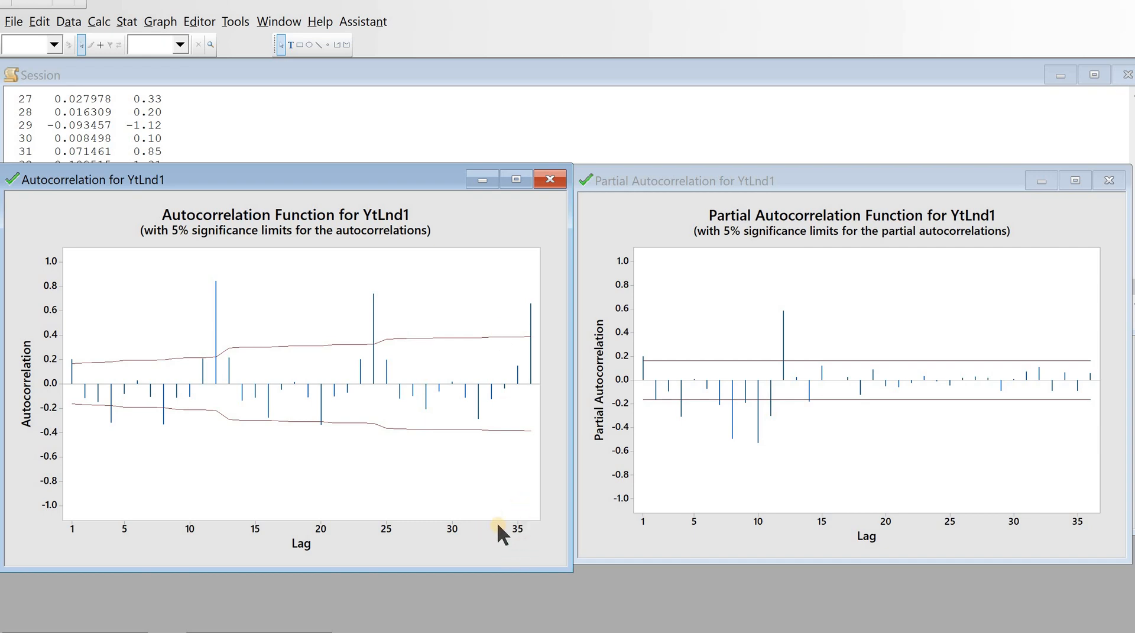
# Plot the autocorrelation function of YtLnd1 again using 100 lags
pyautogui.click(128, 24)
pyautogui.moveTo(250, 219)
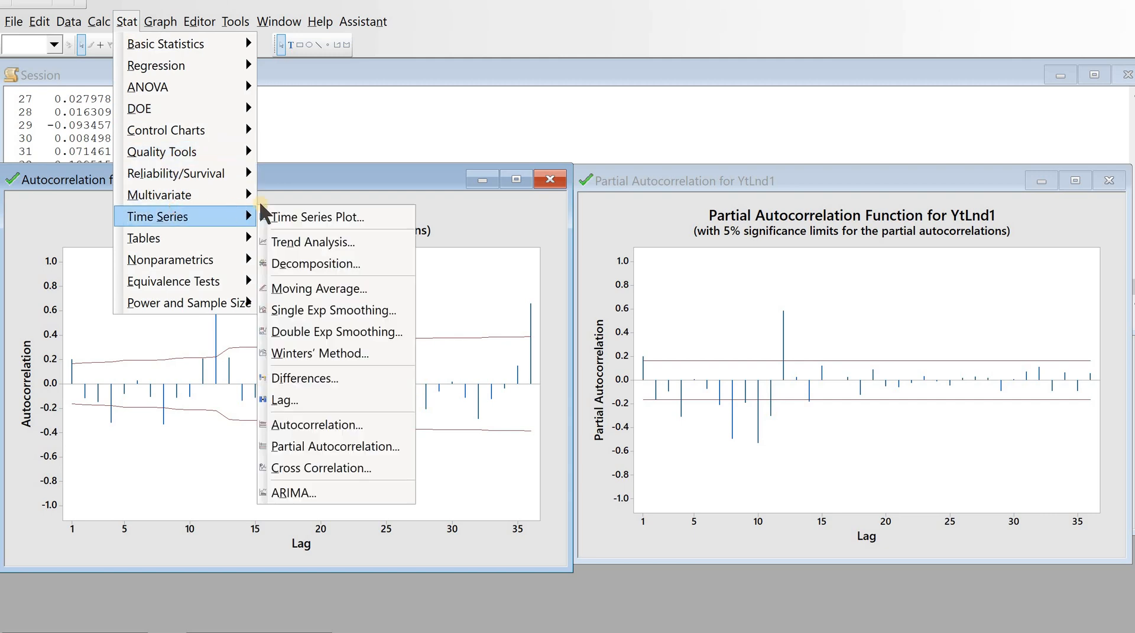
pyautogui.click(350, 426)
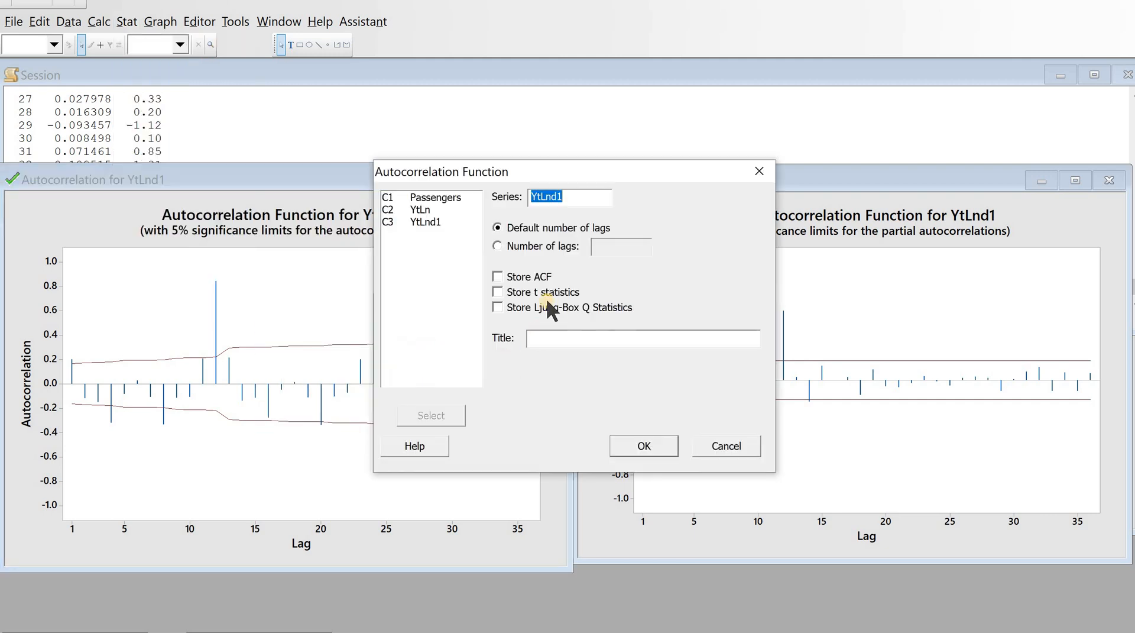
pyautogui.click(497, 245)
pyautogui.click(606, 247)
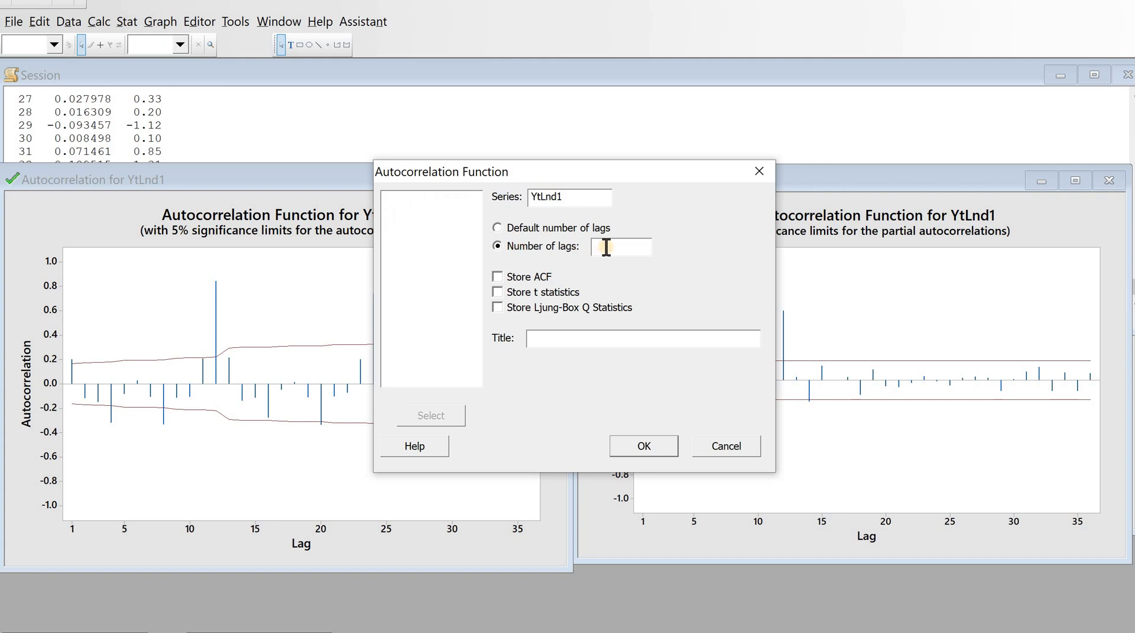
pyautogui.write('100')
pyautogui.click(636, 447)
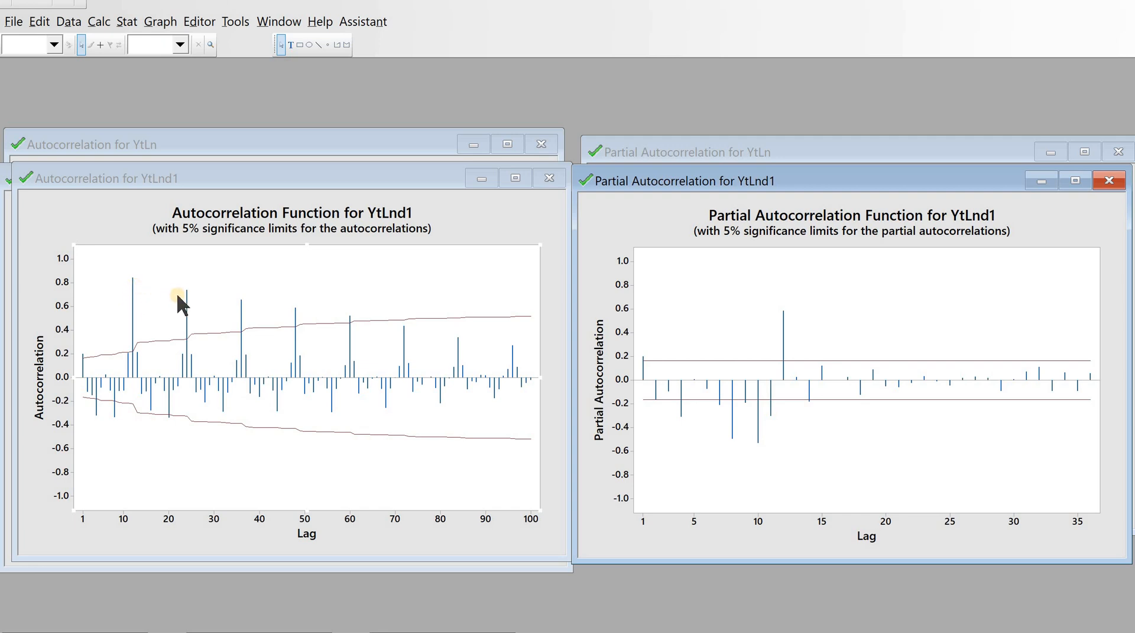
# Examine the early-lag and seasonal spikes, including lags 12 and 24, in the YtLnd1 autocorrelation and partial autocorrelation plots
pyautogui.click(395, 332)
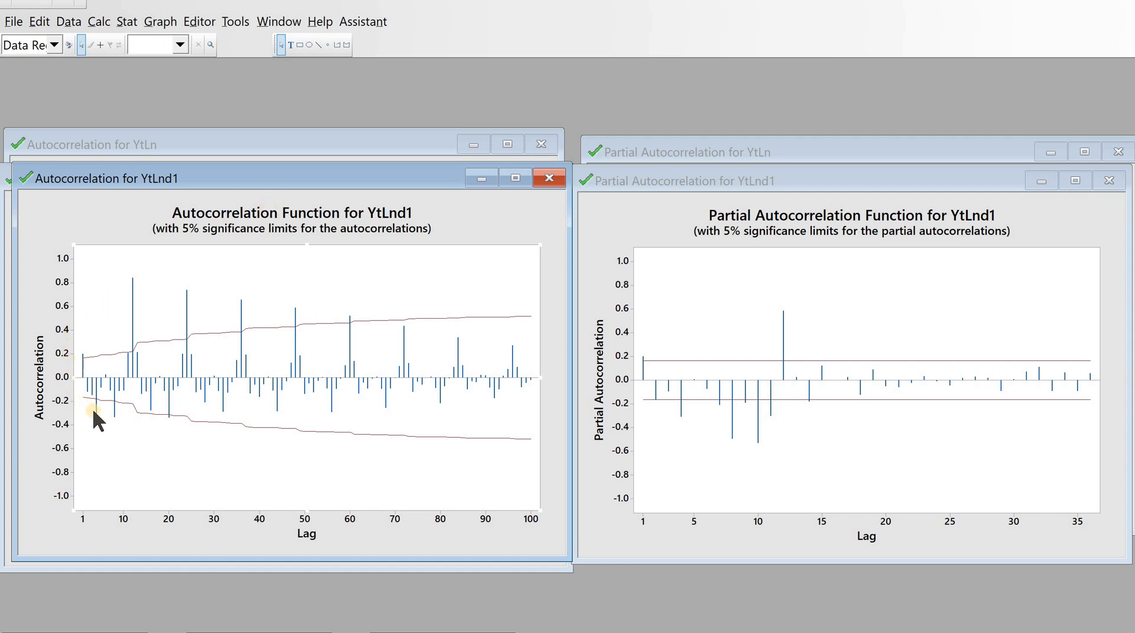
pyautogui.moveTo(93, 411)
pyautogui.click(669, 425)
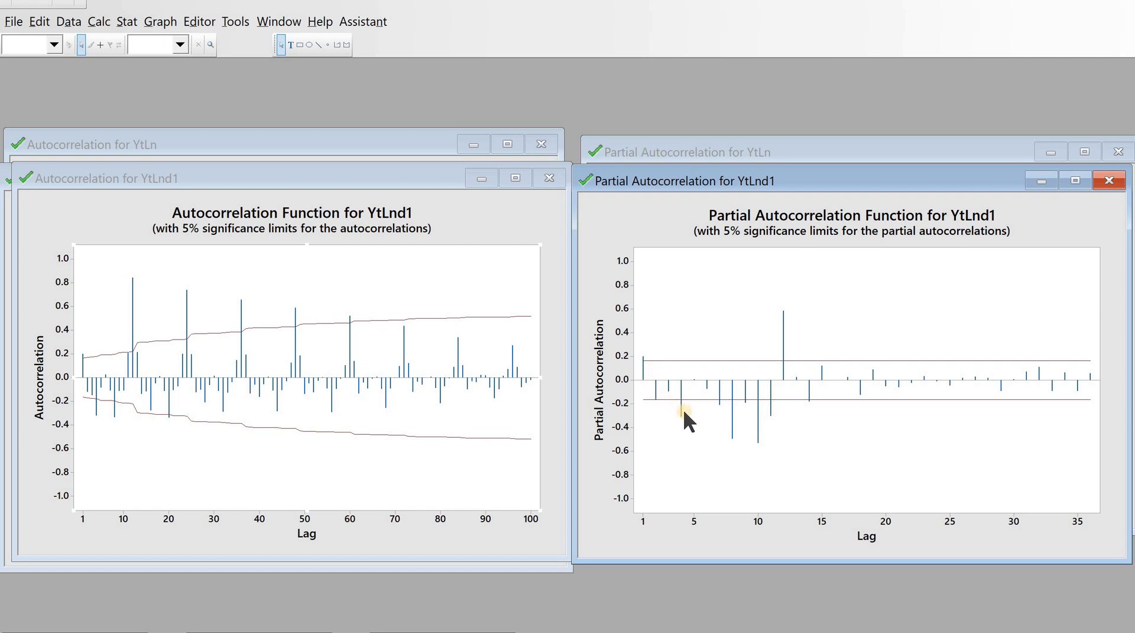
pyautogui.moveTo(681, 413)
pyautogui.click(143, 443)
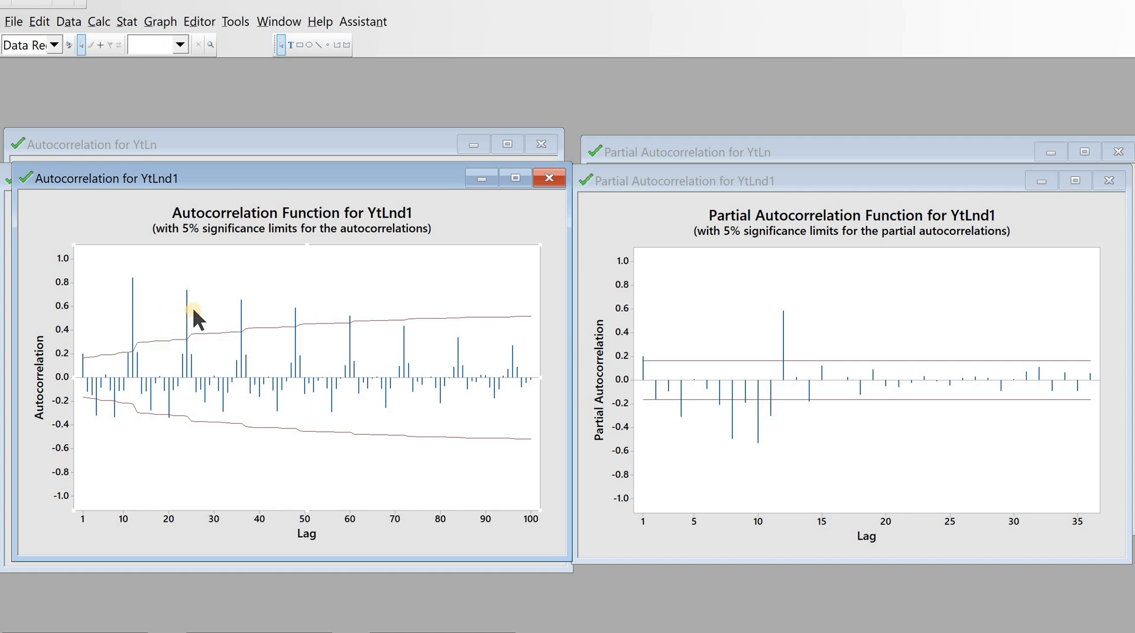
pyautogui.moveTo(187, 313)
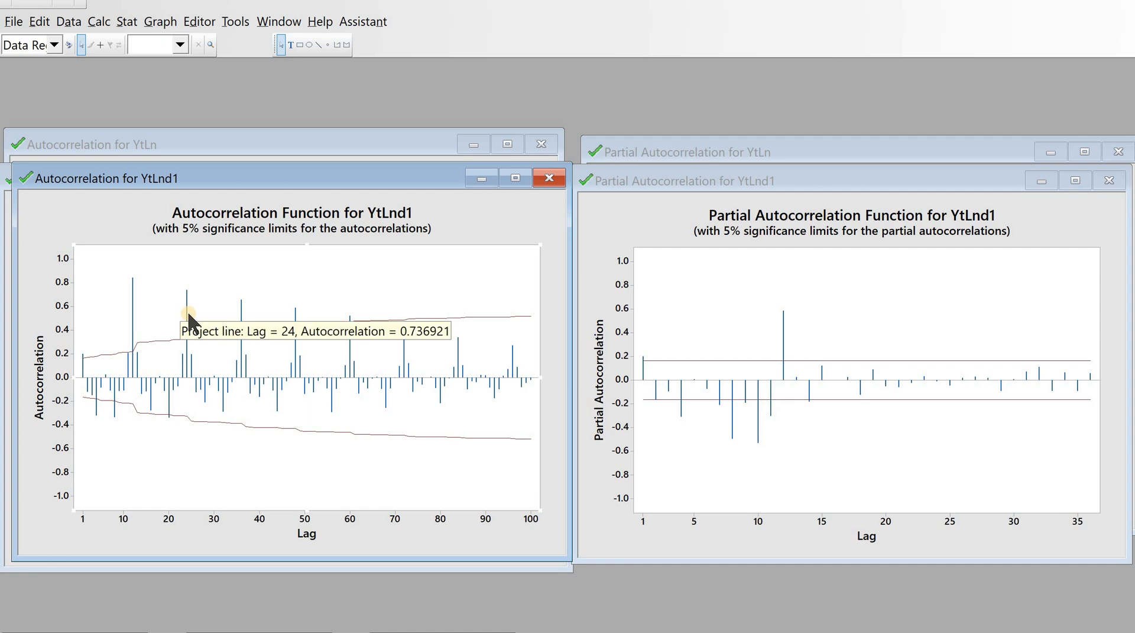
pyautogui.click(783, 324)
pyautogui.moveTo(783, 324)
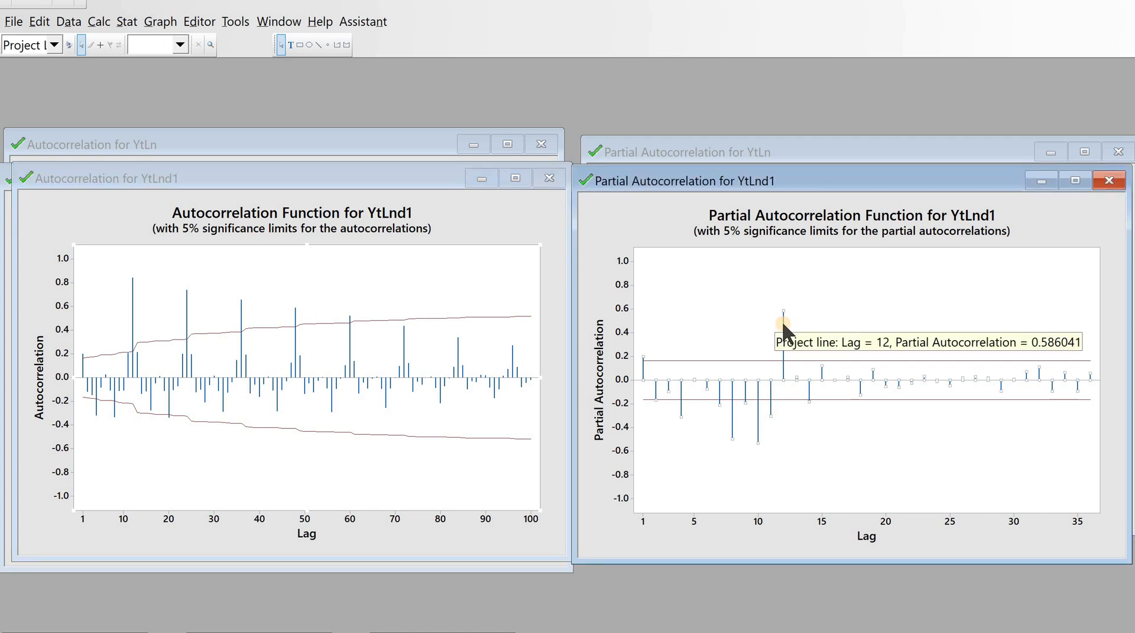
pyautogui.click(830, 315)
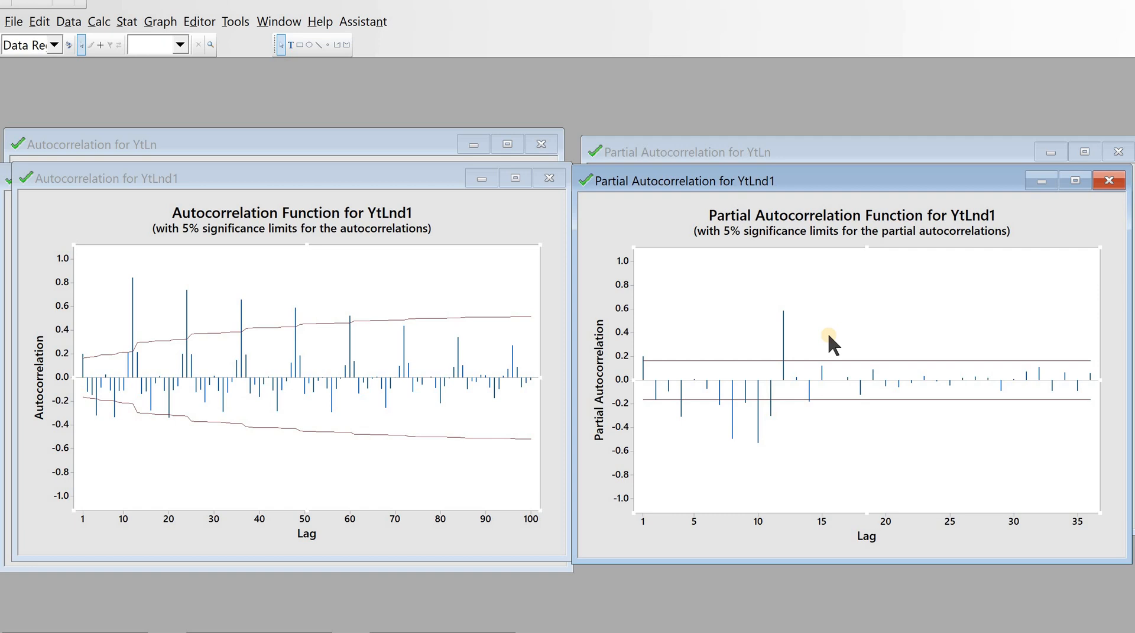
# Switch to 6. stationarity.pptx in PowerPoint and change the table's non-seasonal model entry to "AR(4) or MA(4)"
pyautogui.click(426, 632)
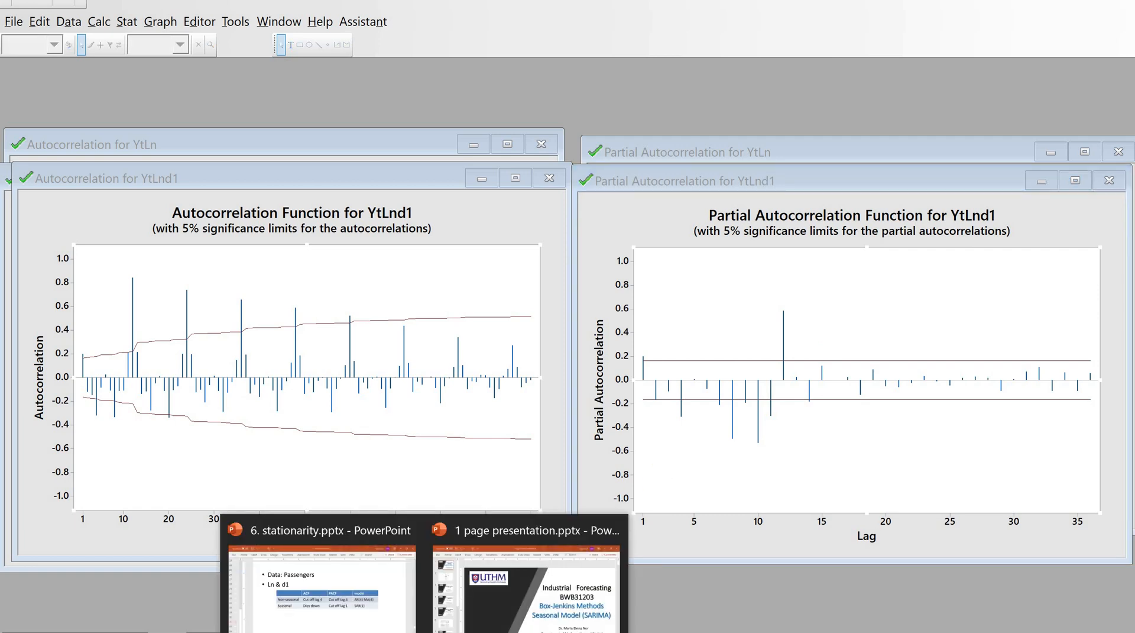
pyautogui.click(358, 627)
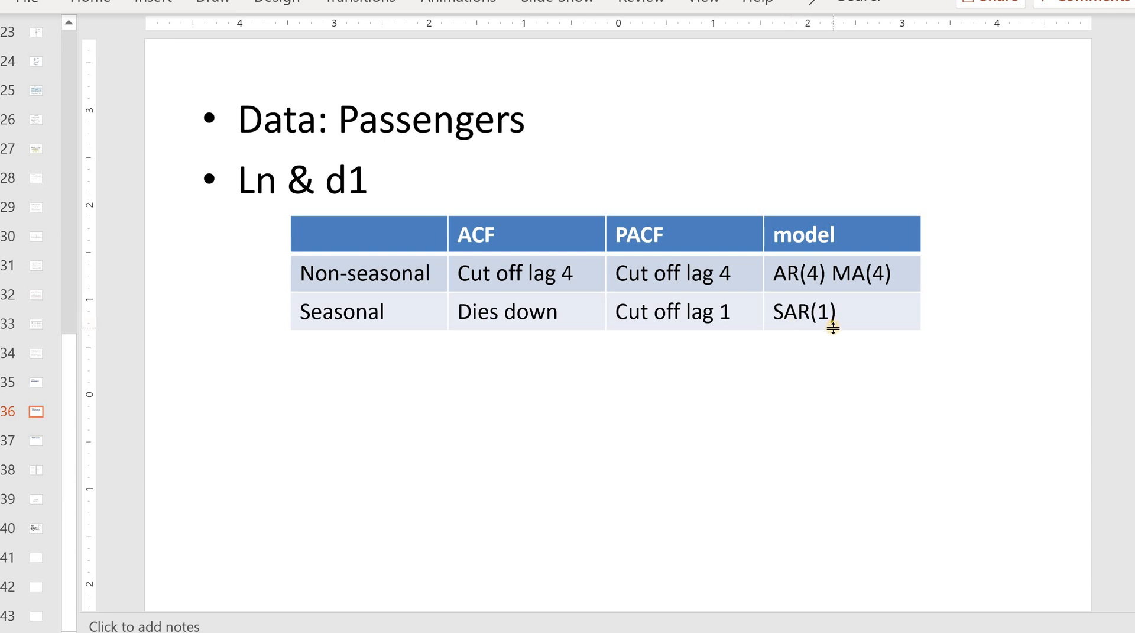
pyautogui.click(916, 273)
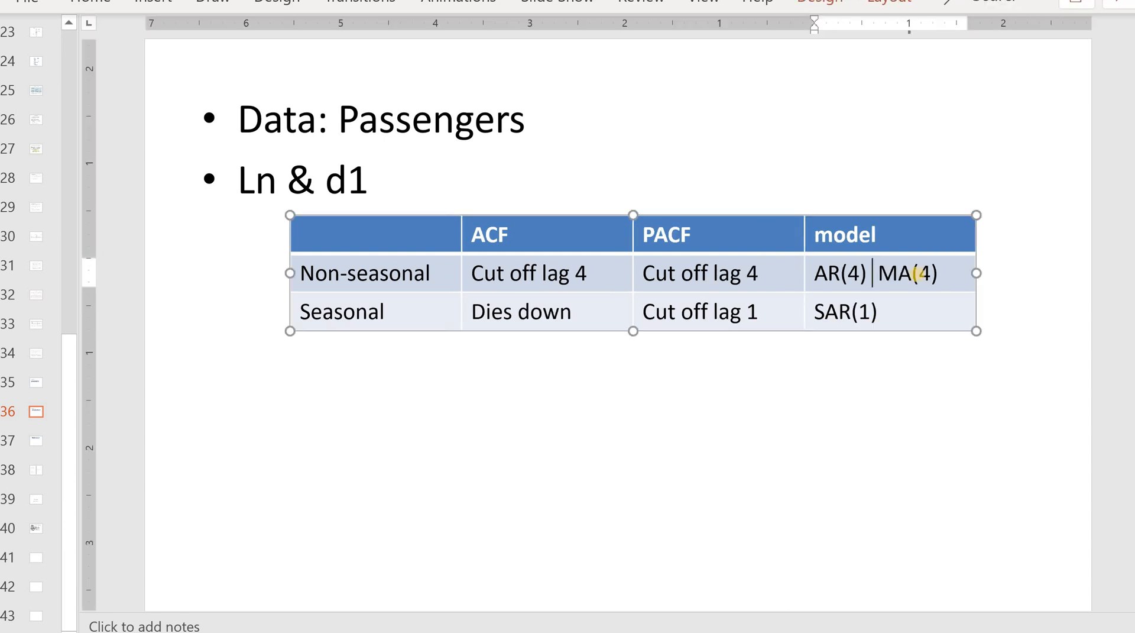
pyautogui.write('or')
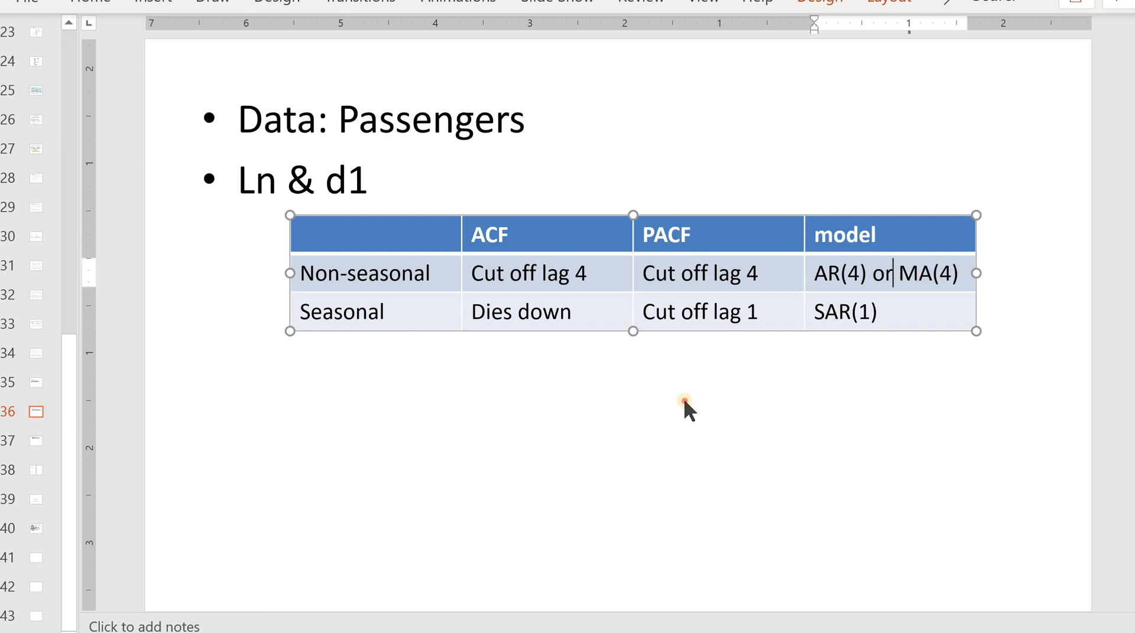
pyautogui.click(685, 402)
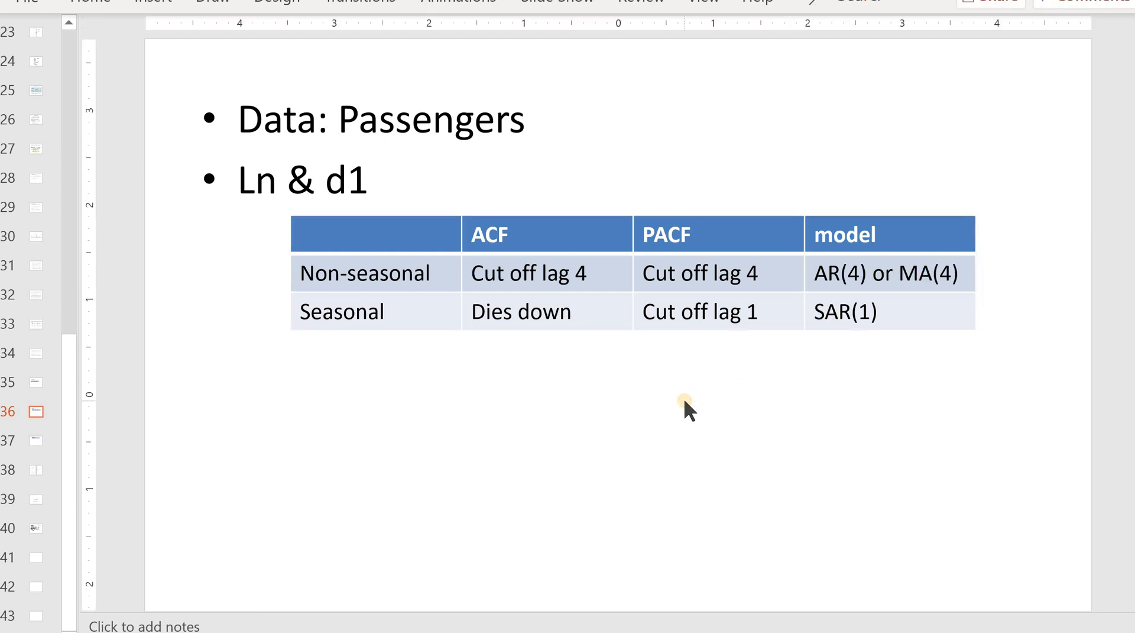
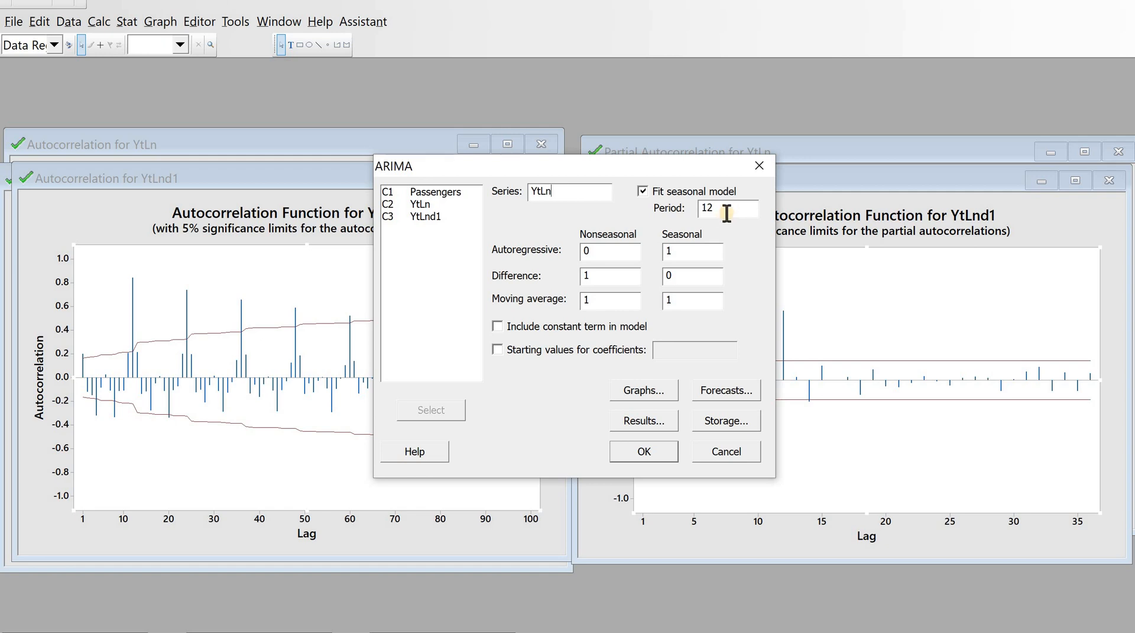
# Fit a seasonal ARIMA model to YtLn with nonseasonal autoregressive order 4 and both moving average orders set to 0
pyautogui.click(600, 251)
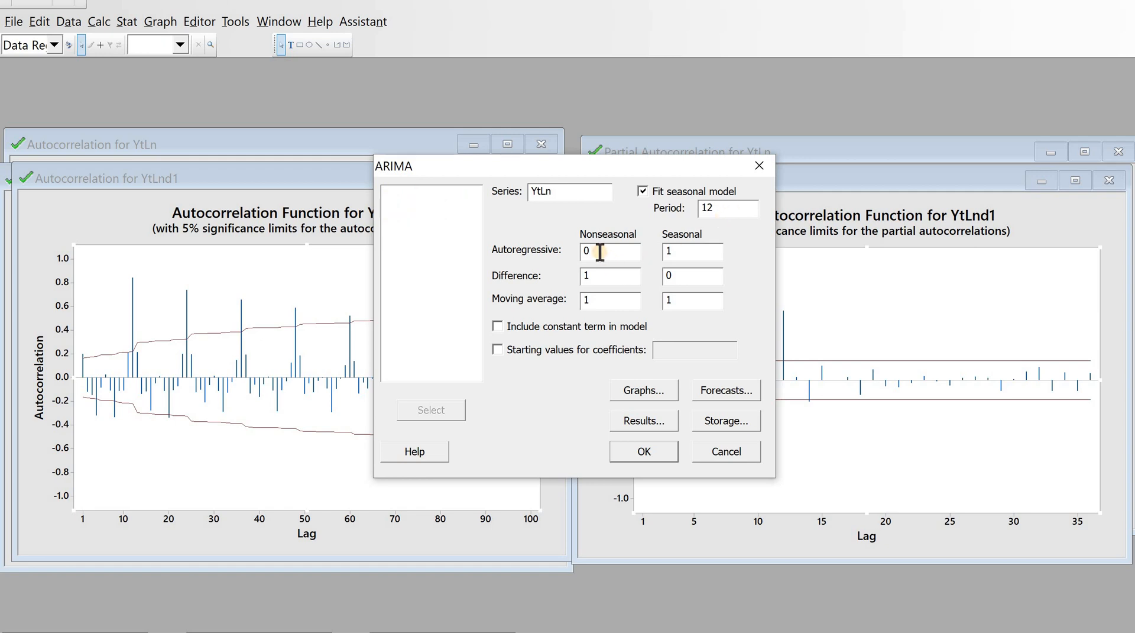
pyautogui.press('BackSpace')
pyautogui.write('4')
pyautogui.click(594, 298)
pyautogui.press('BackSpace')
pyautogui.write('0')
pyautogui.click(686, 300)
pyautogui.press('BackSpace')
pyautogui.write('0')
pyautogui.click(637, 449)
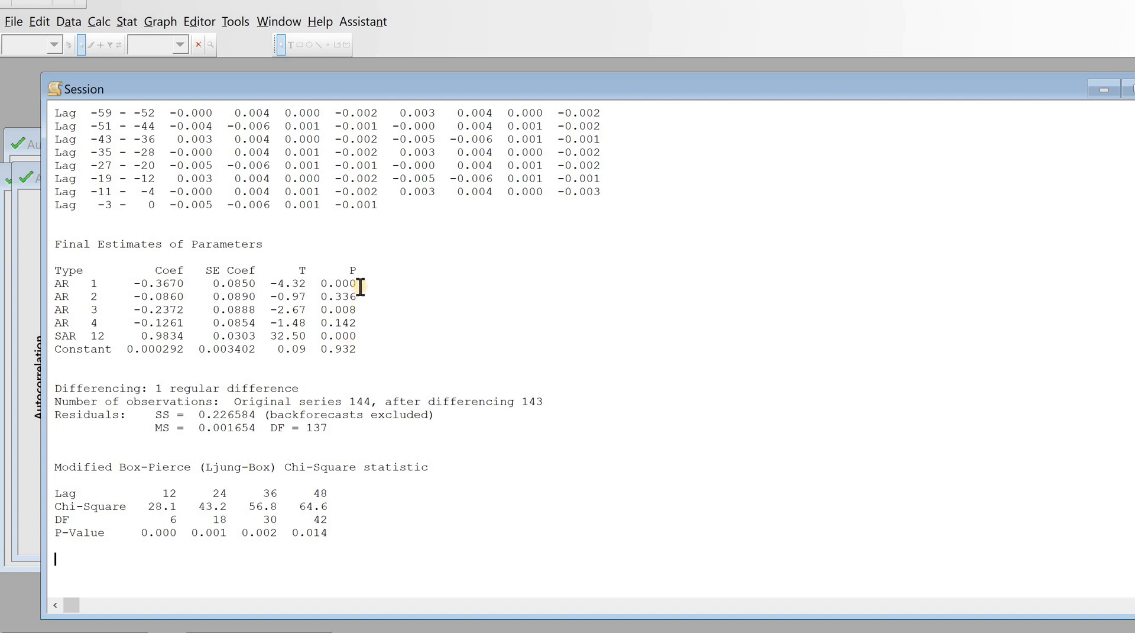
# Refit the seasonal ARIMA model on YtLn with nonseasonal autoregressive order 1 and no constant term
pyautogui.click(128, 20)
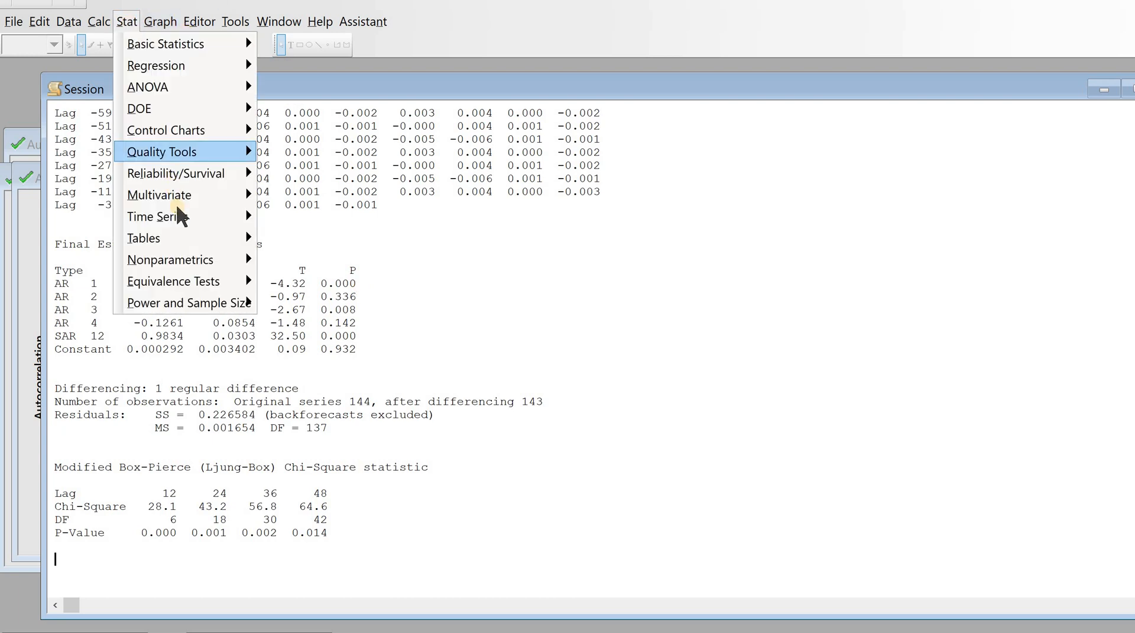
pyautogui.moveTo(179, 215)
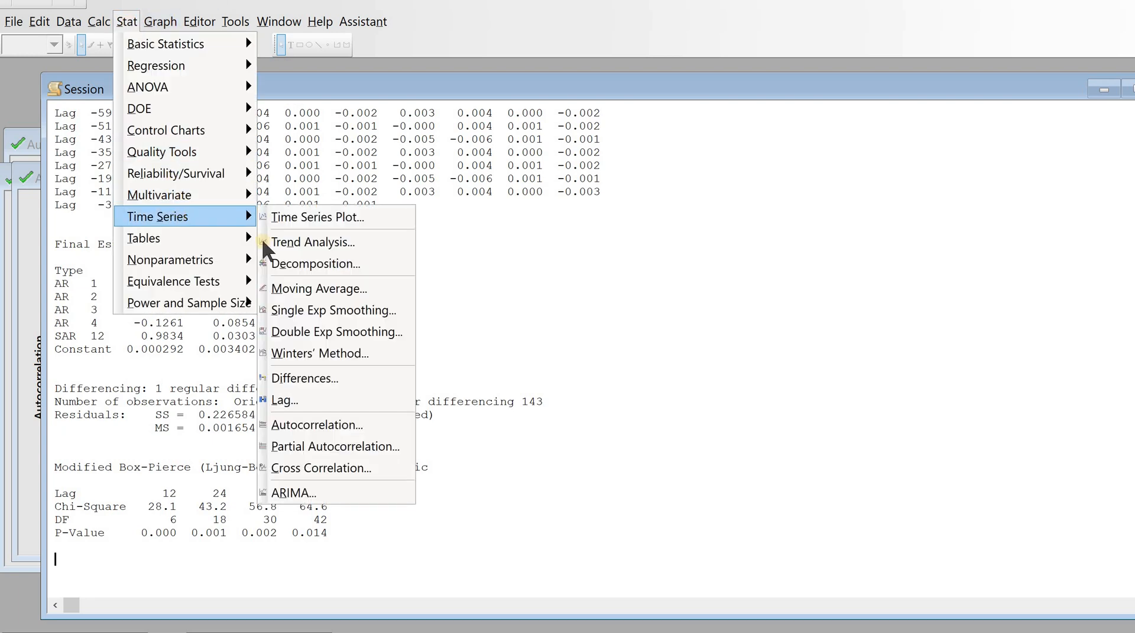
pyautogui.click(319, 494)
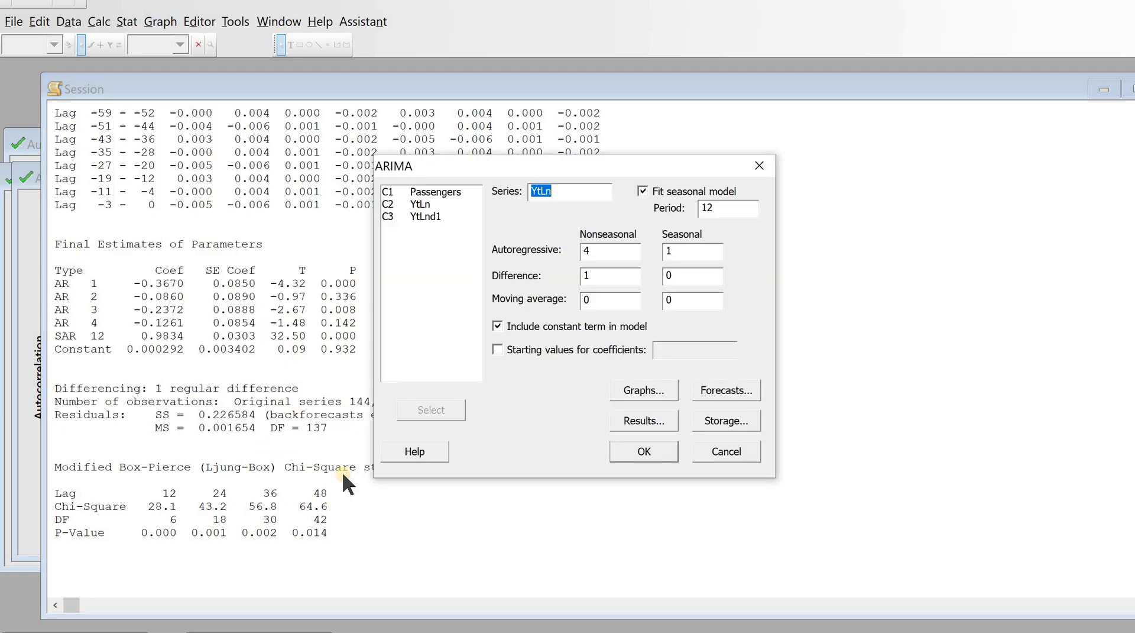
pyautogui.click(598, 253)
pyautogui.press('BackSpace')
pyautogui.write('1')
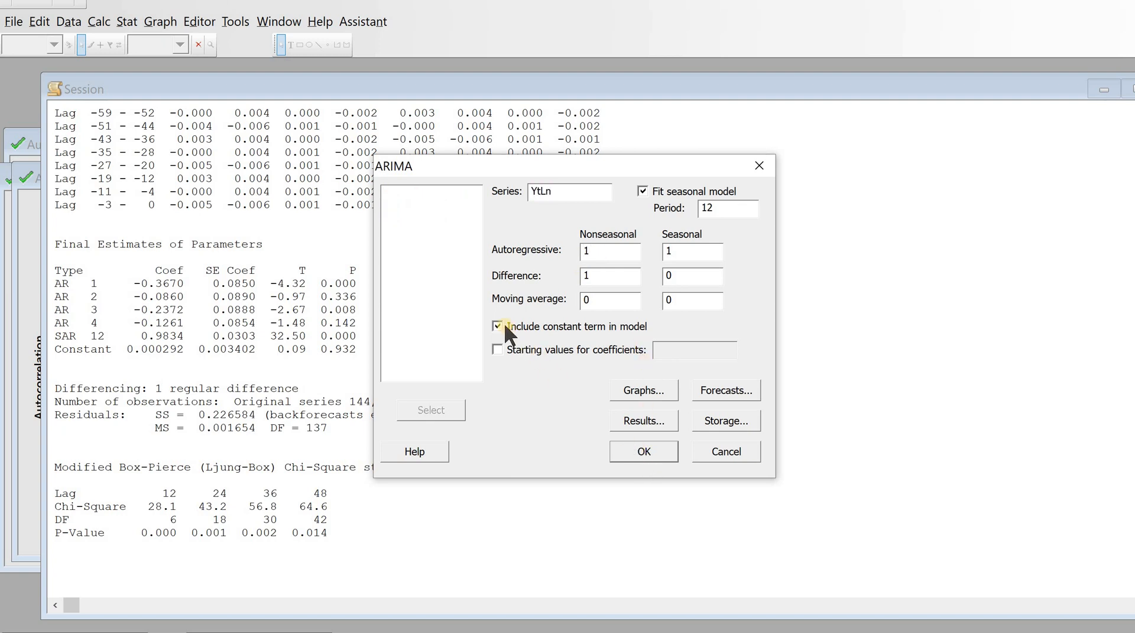
pyautogui.click(650, 451)
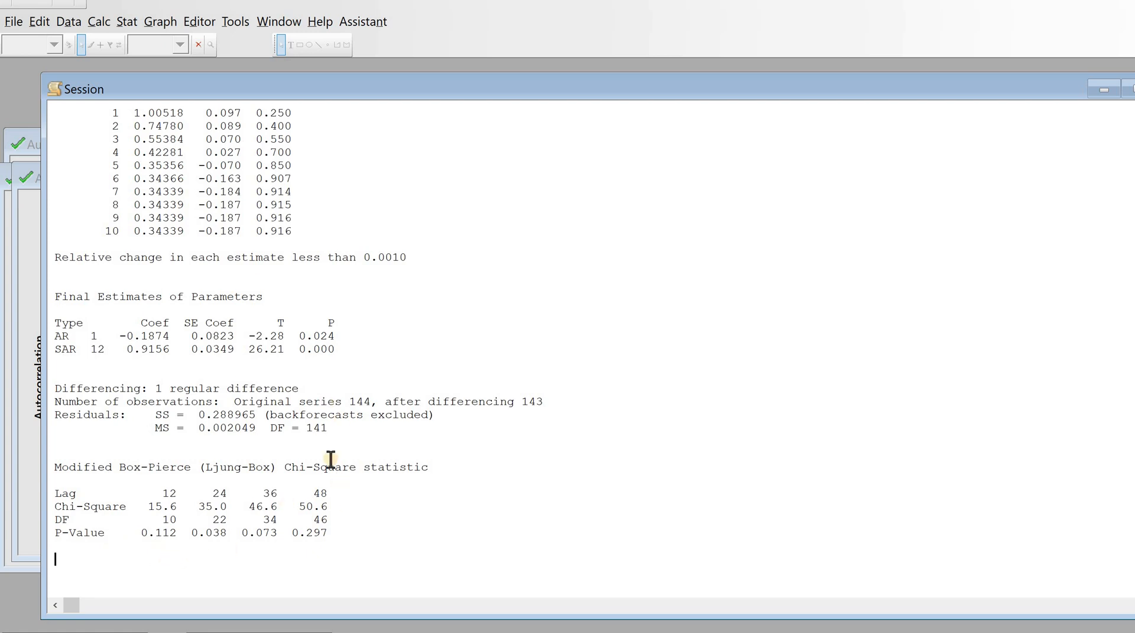
# Fit another seasonal ARIMA model to YtLn with nonseasonal moving average order 4 and nonseasonal autoregressive order 0
pyautogui.click(119, 24)
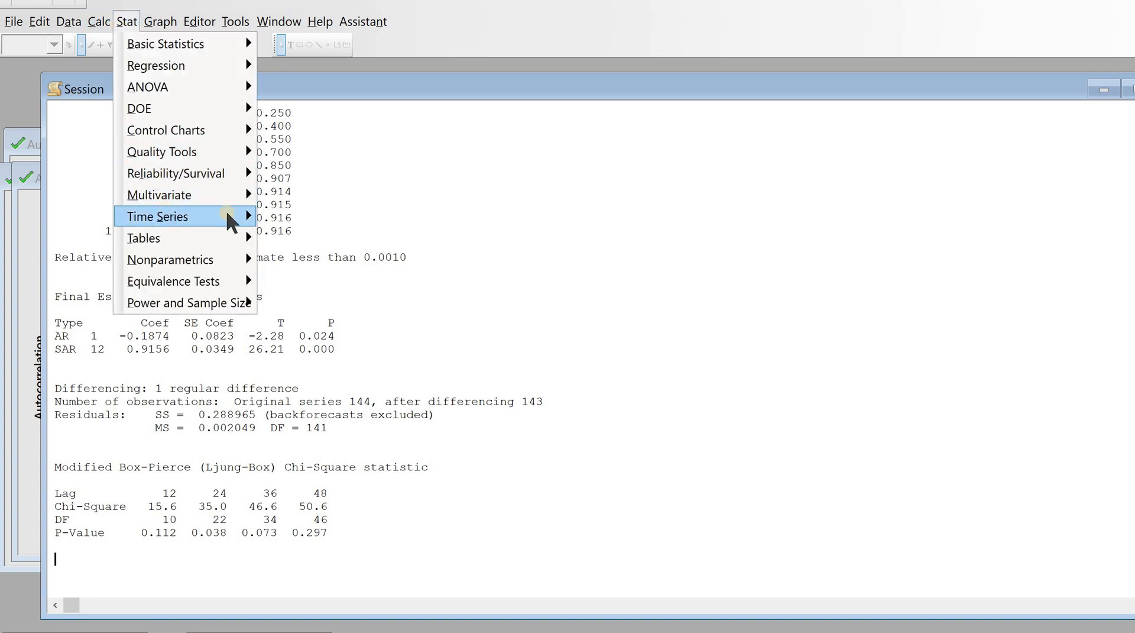
pyautogui.moveTo(225, 216)
pyautogui.click(349, 495)
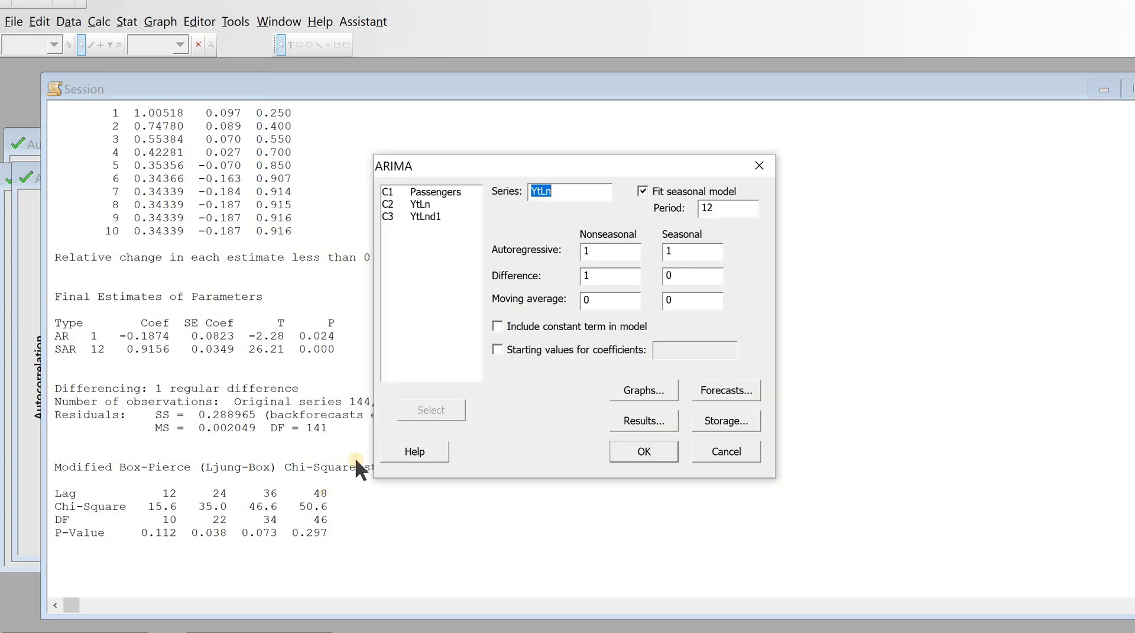
pyautogui.click(597, 298)
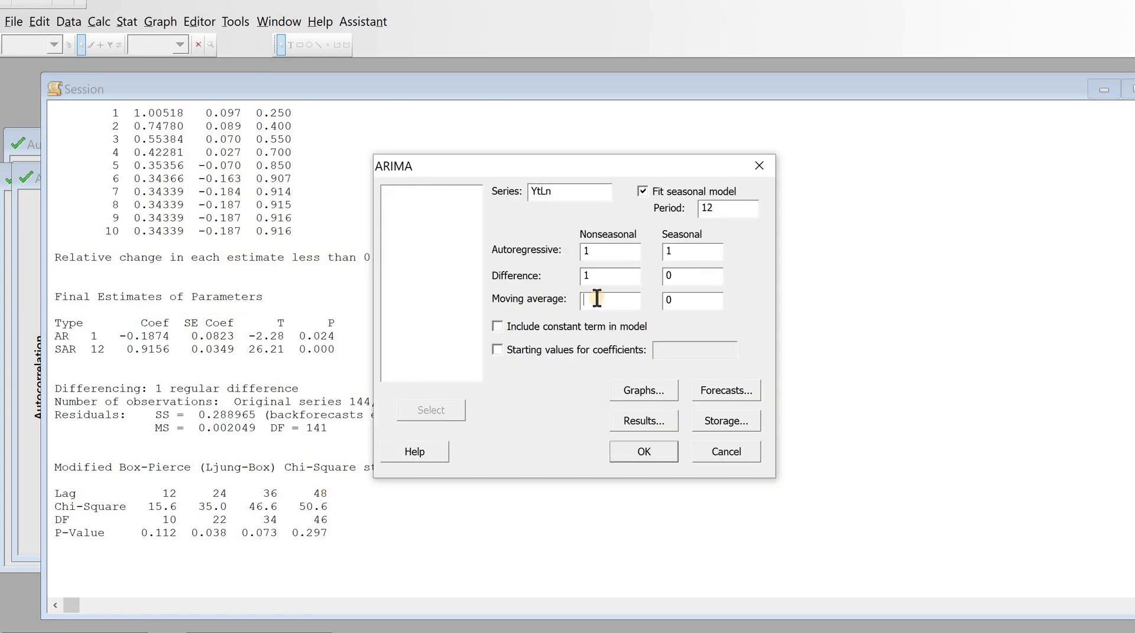
pyautogui.write('4')
pyautogui.click(597, 248)
pyautogui.write('0')
pyautogui.click(648, 446)
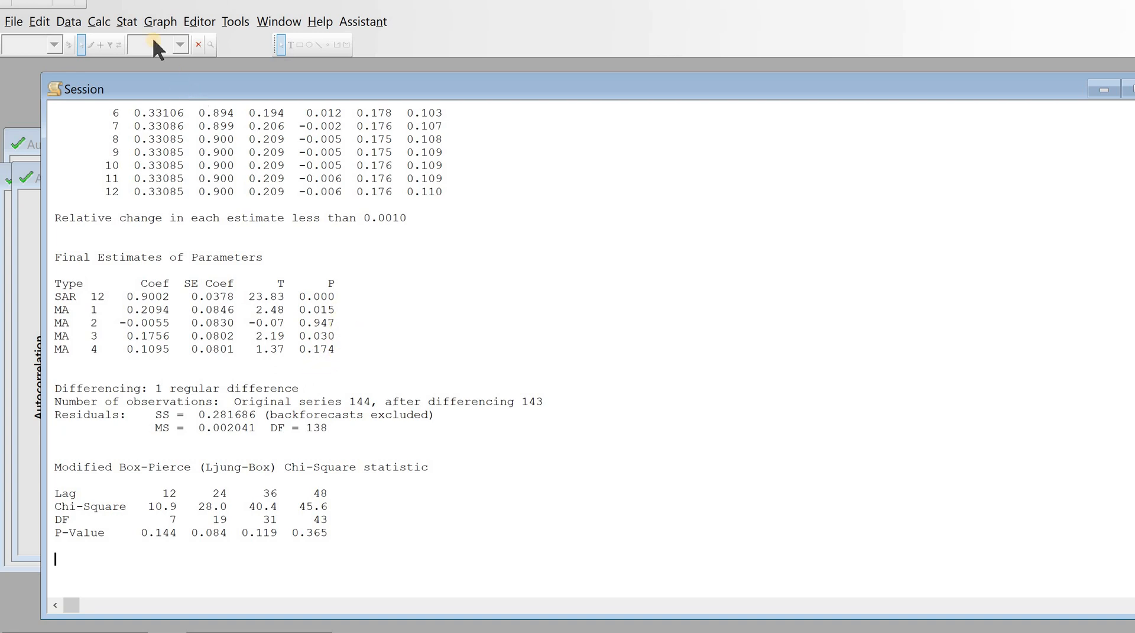
# Fit another seasonal ARIMA model to YtLn with the nonseasonal moving average order reduced to 1
pyautogui.click(125, 22)
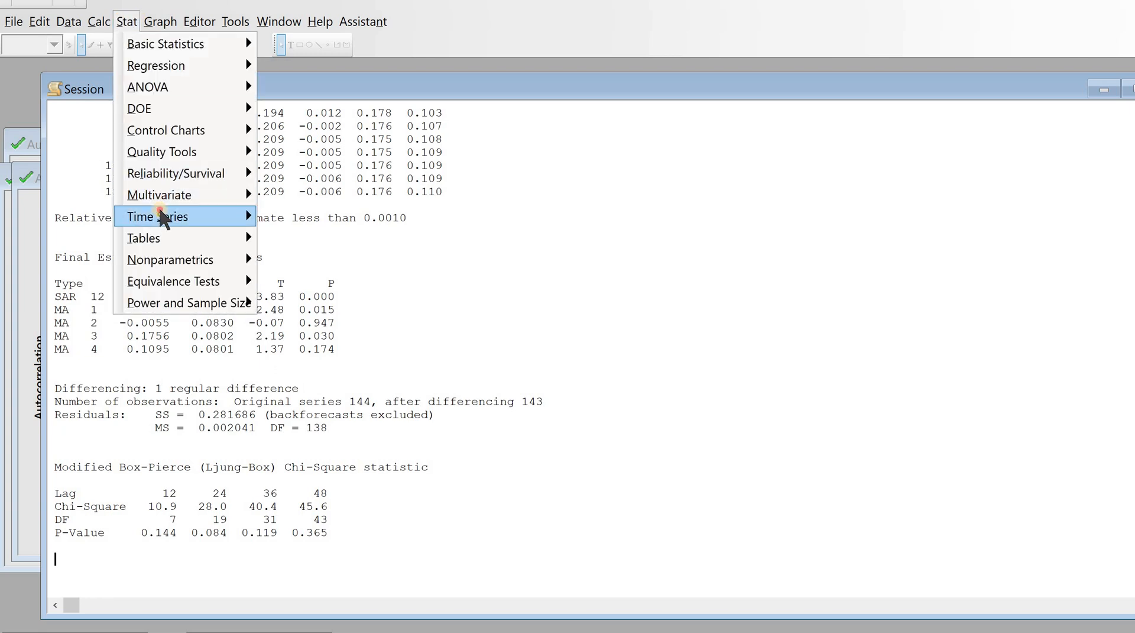
pyautogui.moveTo(159, 216)
pyautogui.click(319, 493)
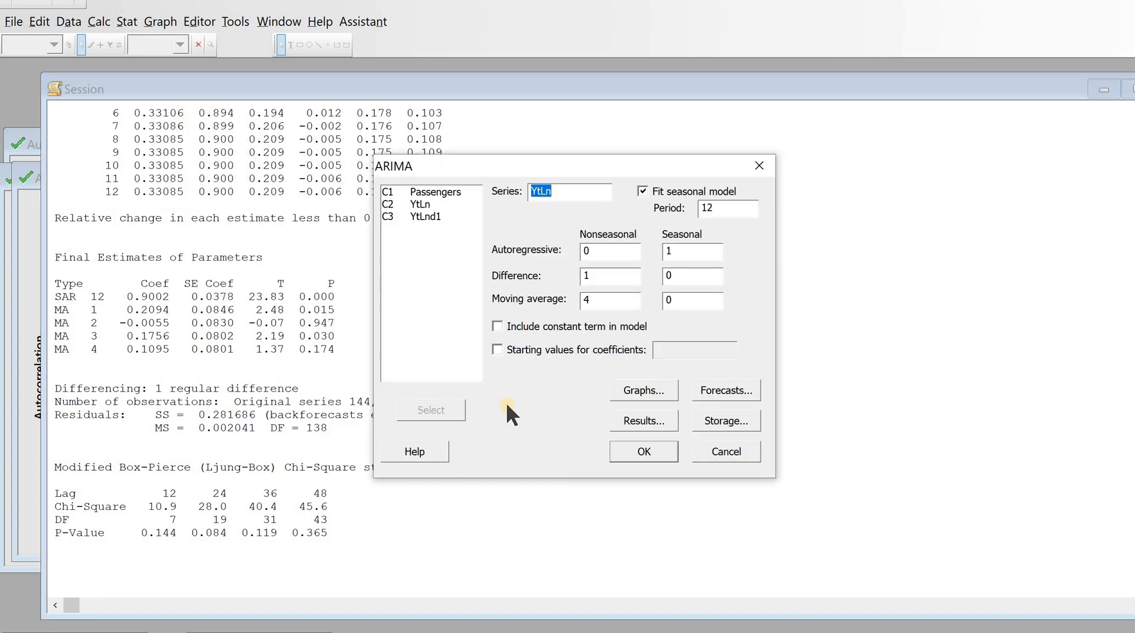
pyautogui.click(612, 301)
pyautogui.press('BackSpace')
pyautogui.write('1')
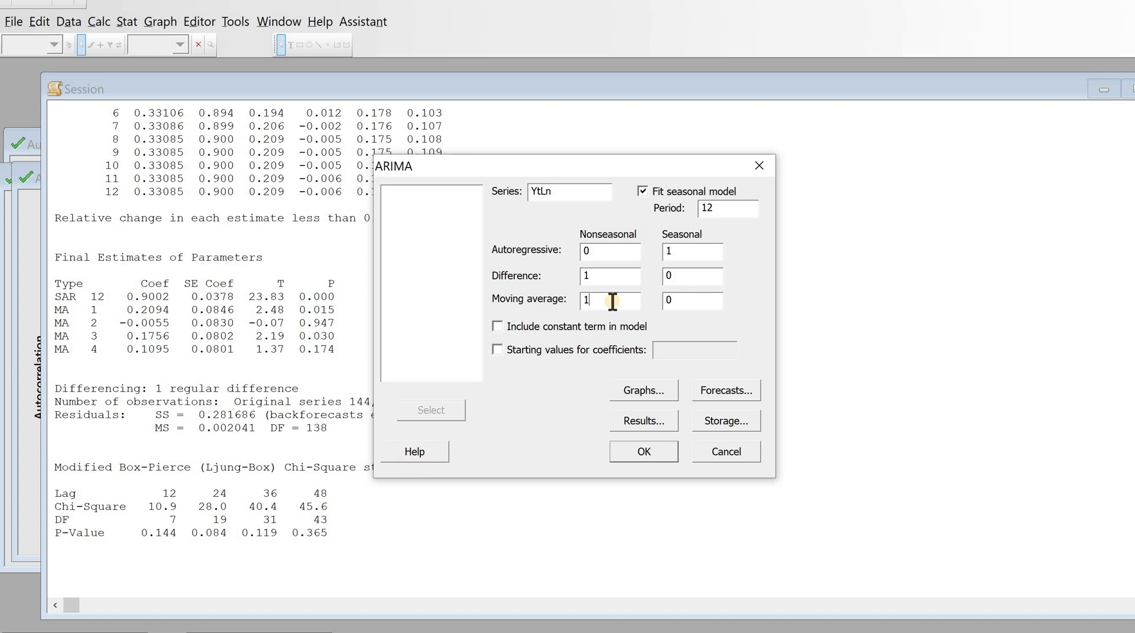
pyautogui.click(638, 453)
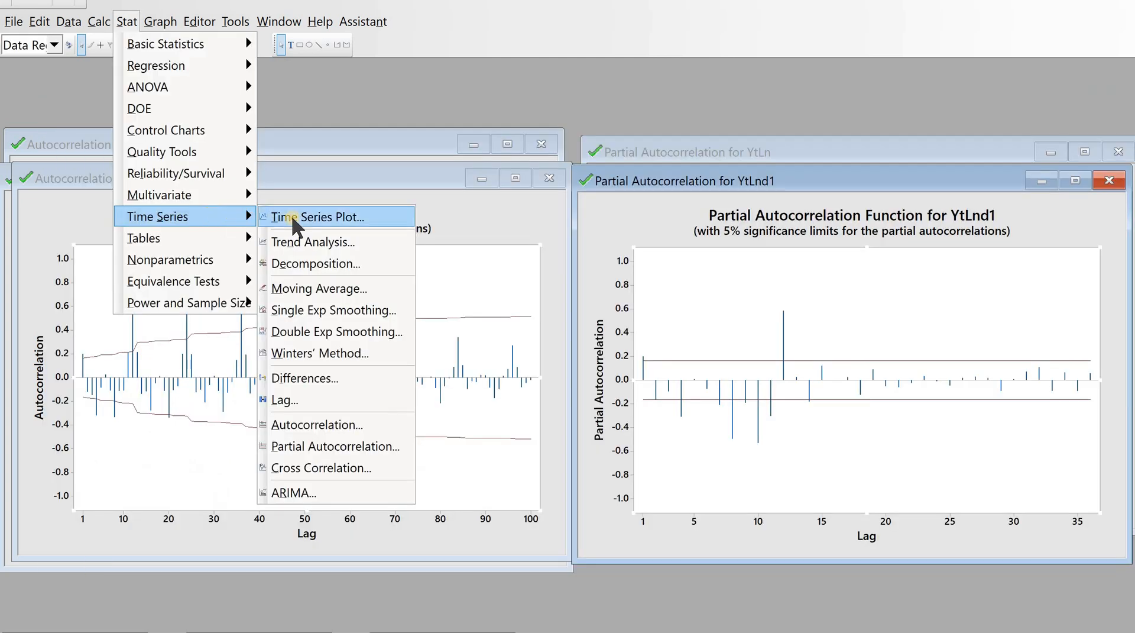
# Compute the seasonal difference of YtLnd1 at lag 12 and store it in a new column YtLnd1D1
pyautogui.click(325, 374)
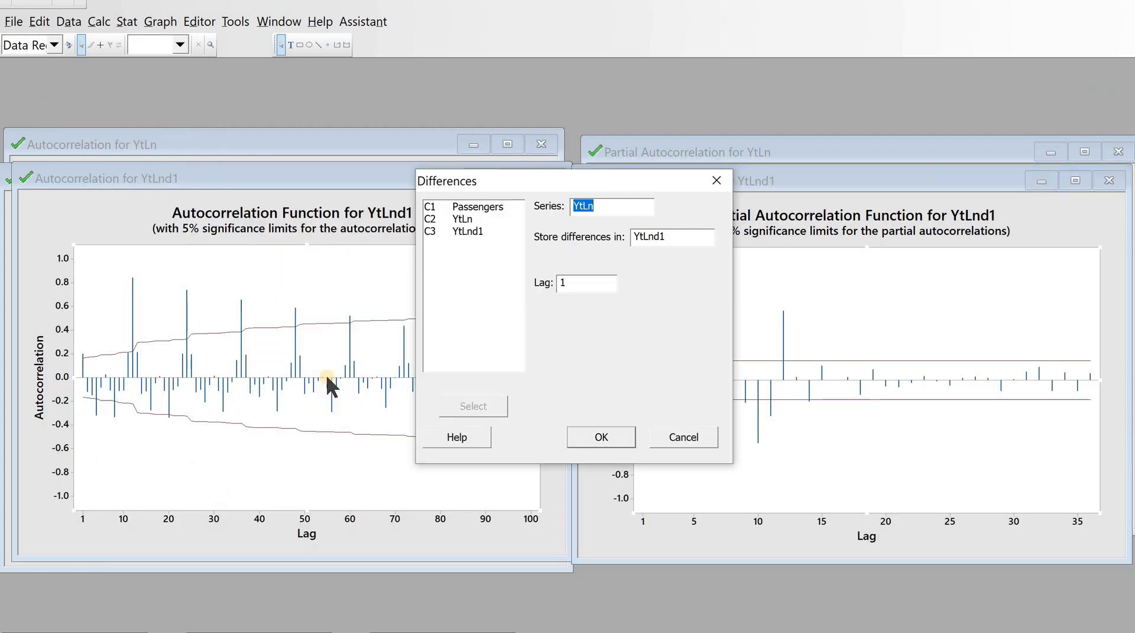
pyautogui.doubleClick(474, 231)
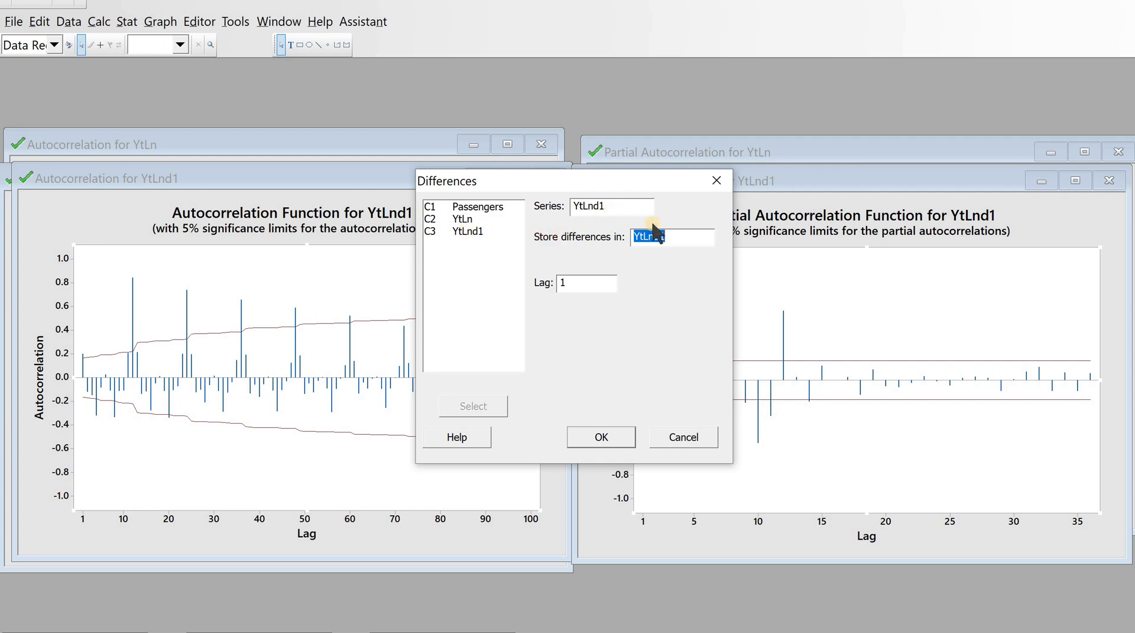
pyautogui.click(673, 238)
pyautogui.write('D')
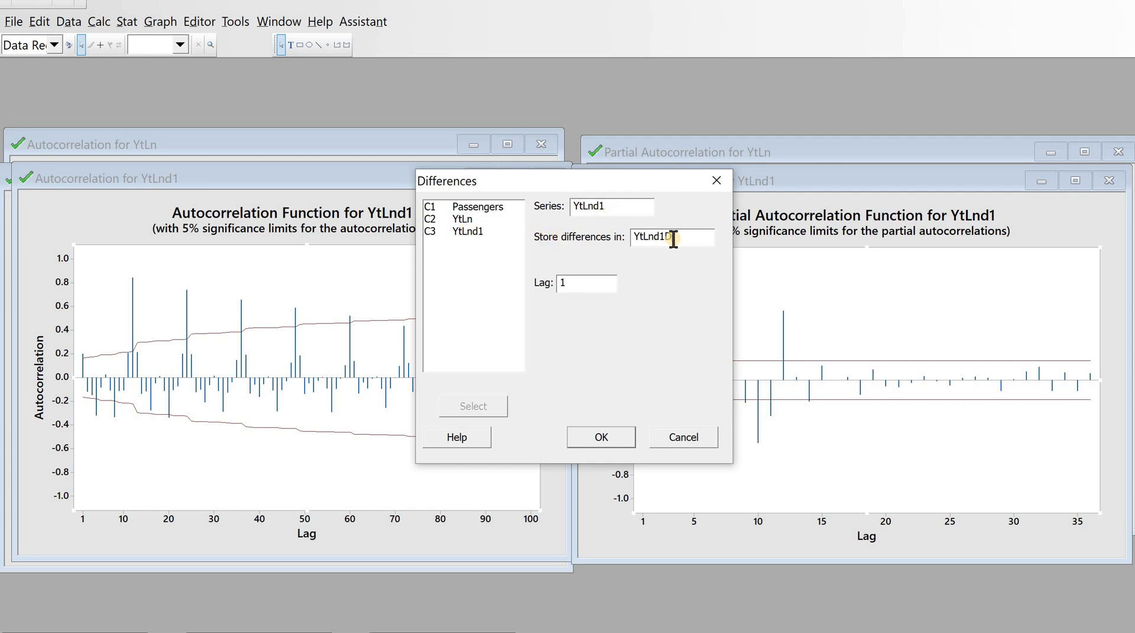
pyautogui.write('1')
pyautogui.click(569, 285)
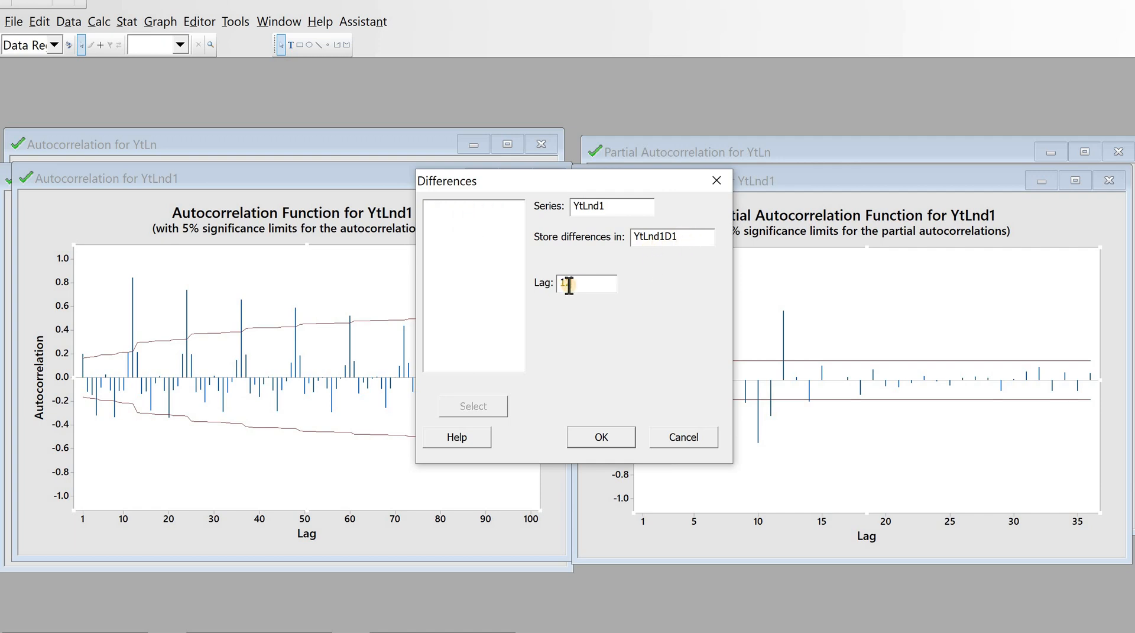
pyautogui.click(601, 428)
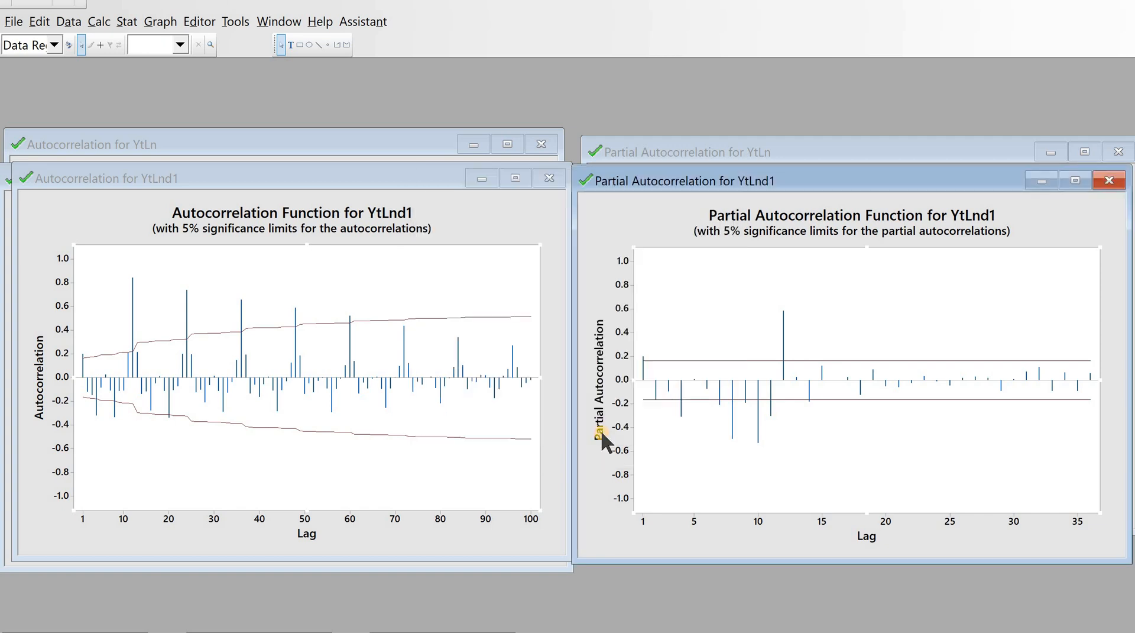
# Plot the autocorrelation function of YtLnd1D1 with 100 lags and place the graph over the earlier autocorrelation plots
pyautogui.click(127, 21)
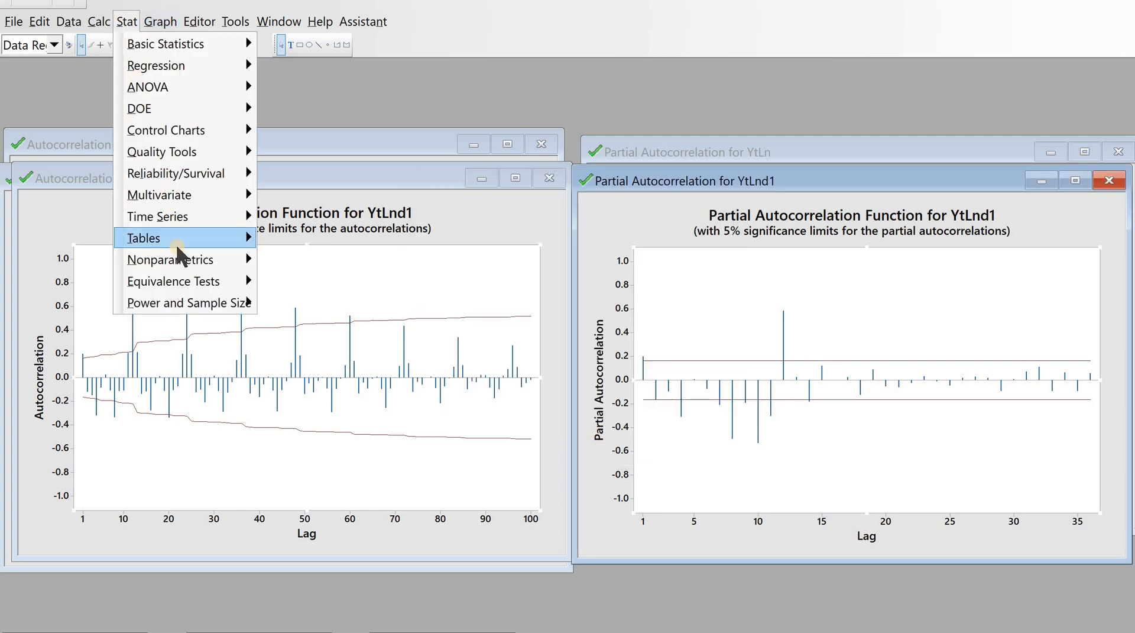
pyautogui.moveTo(184, 233)
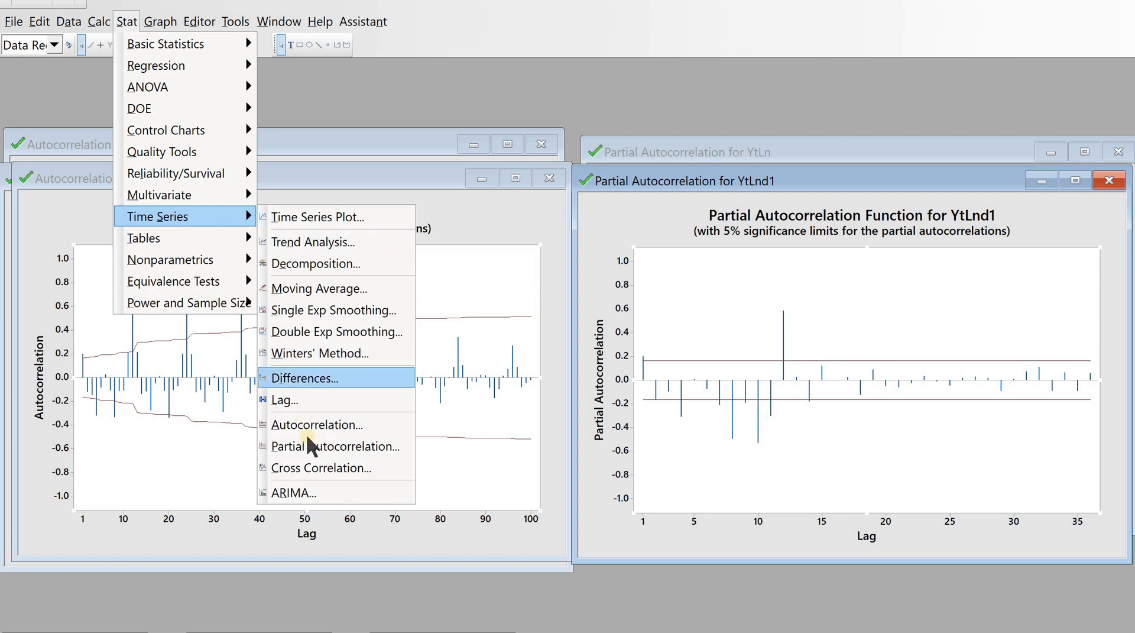
pyautogui.click(306, 421)
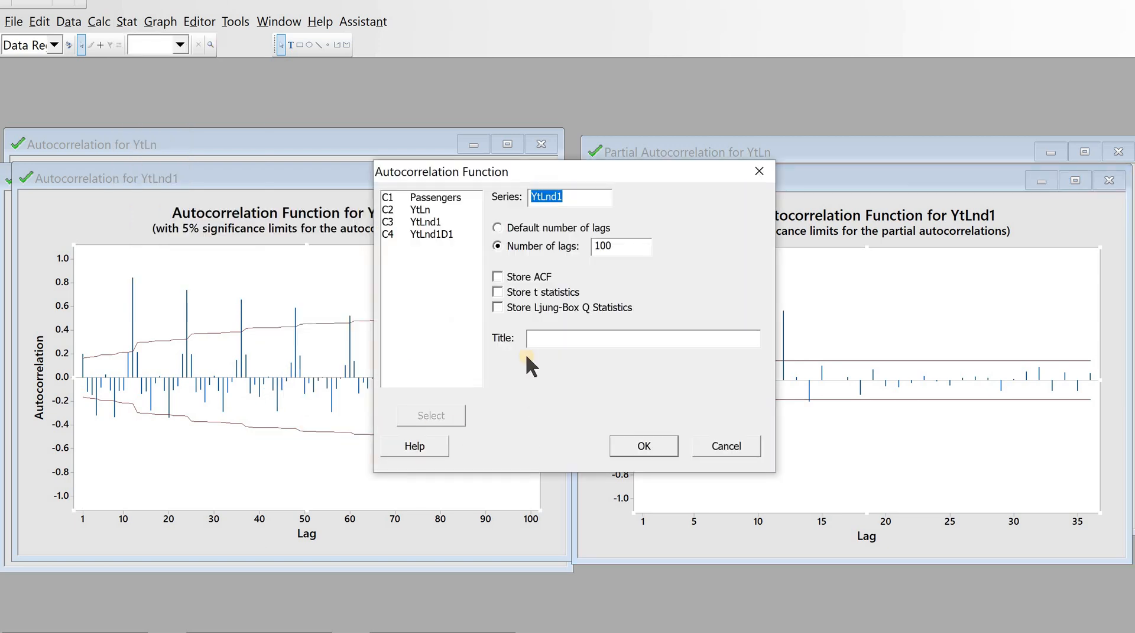
pyautogui.doubleClick(452, 234)
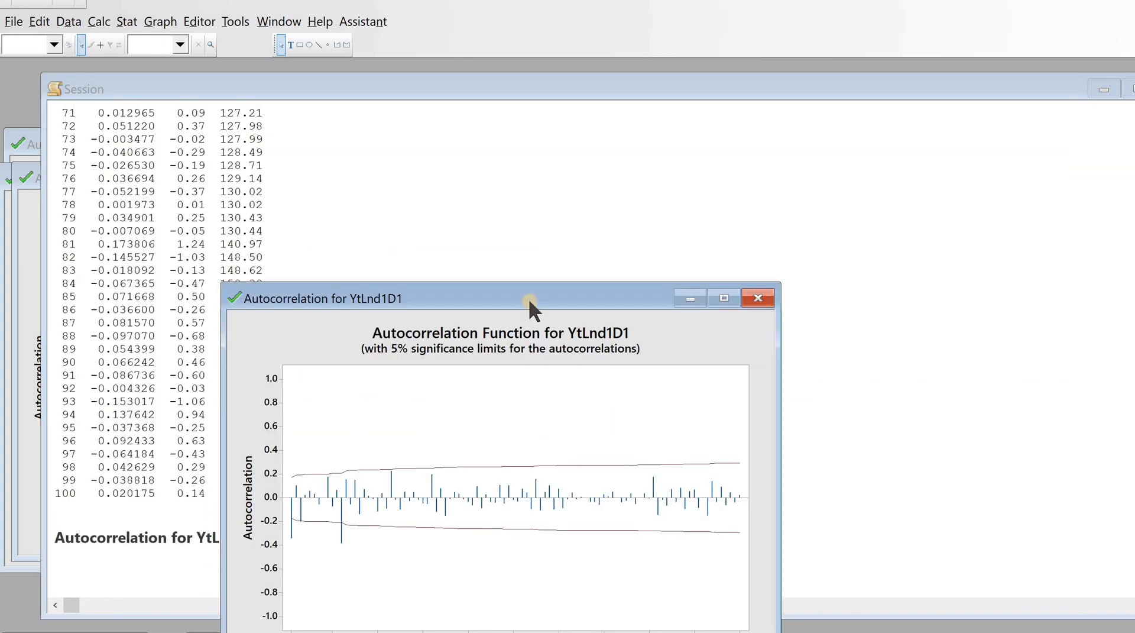
pyautogui.moveTo(523, 289); pyautogui.dragTo(310, 145)
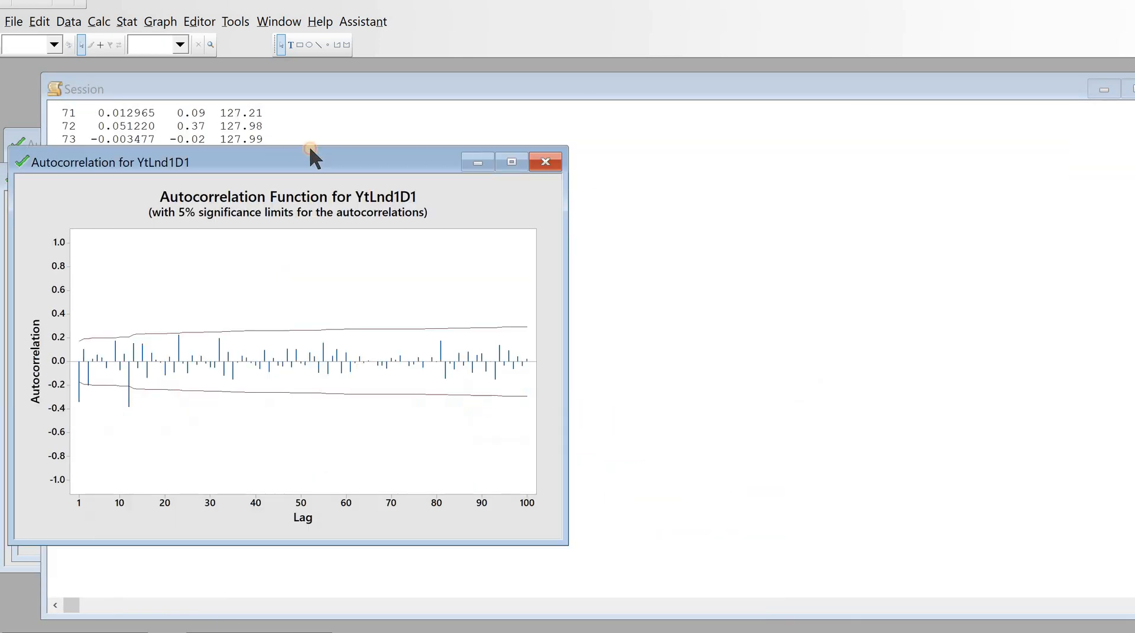
# Plot the partial autocorrelation function of YtLnd1D1 with the default number of lags and minimize the Session window
pyautogui.click(130, 22)
pyautogui.moveTo(208, 214)
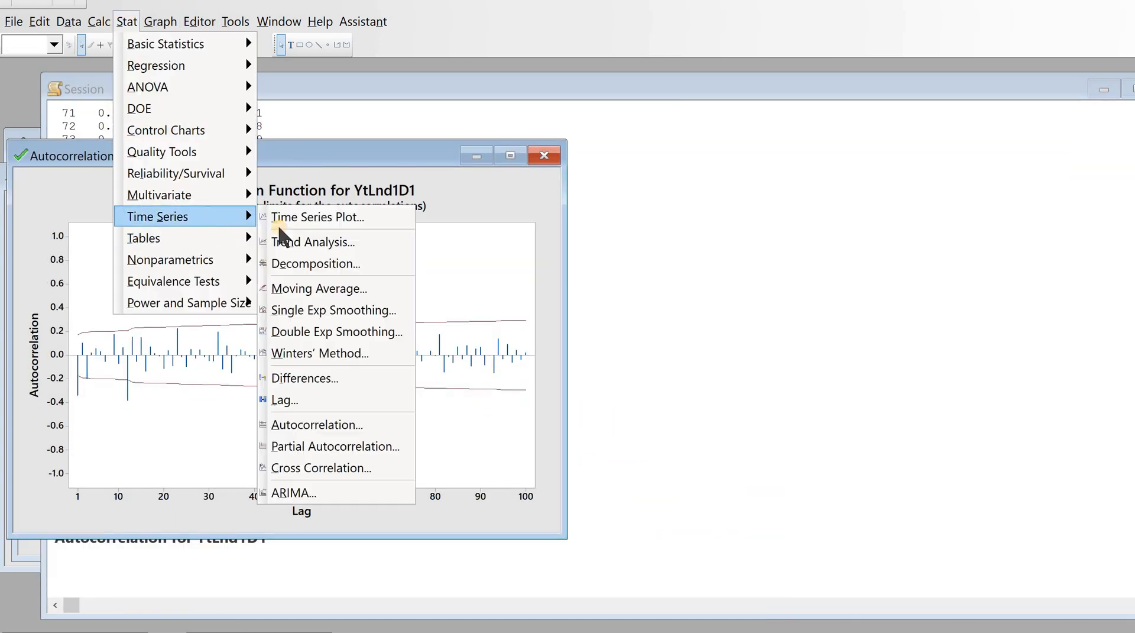
pyautogui.click(312, 445)
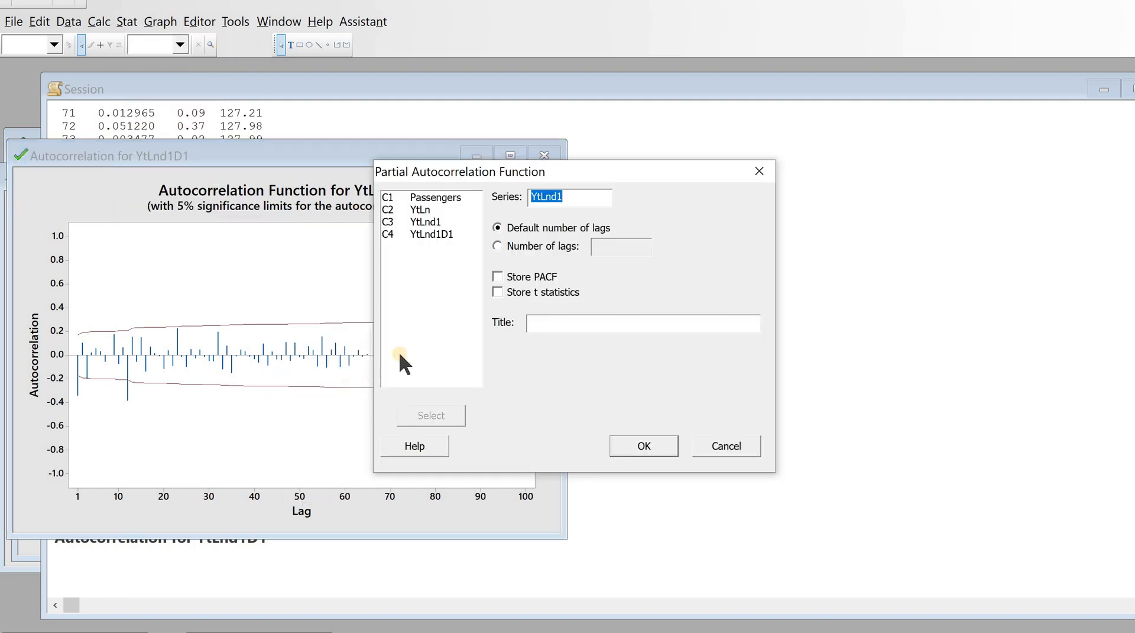
pyautogui.doubleClick(425, 232)
pyautogui.click(619, 442)
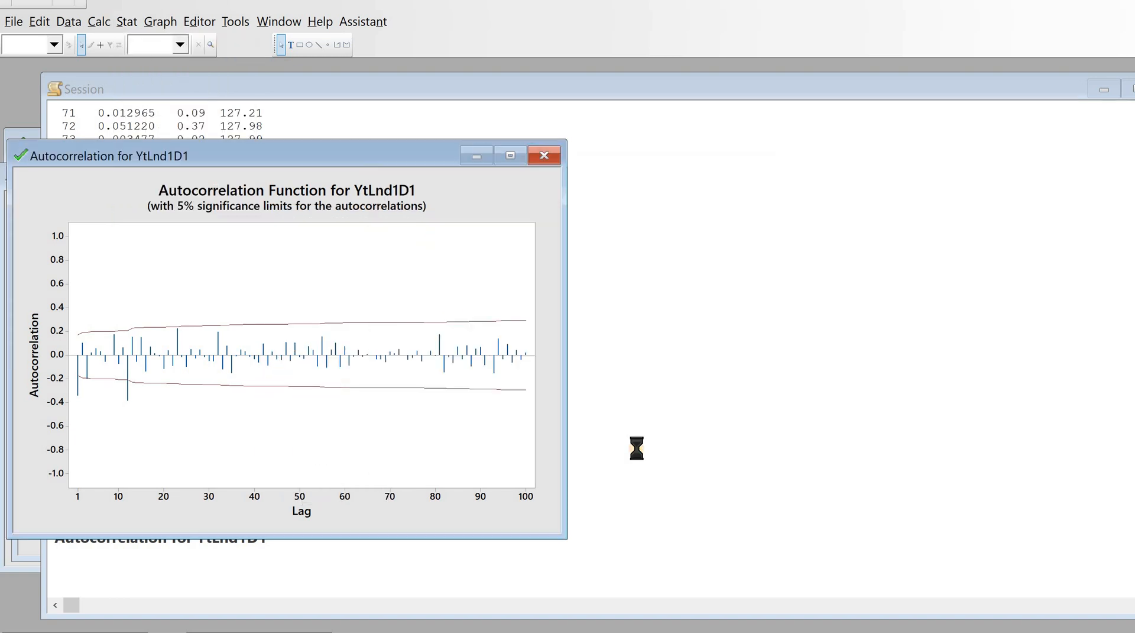
pyautogui.click(1104, 90)
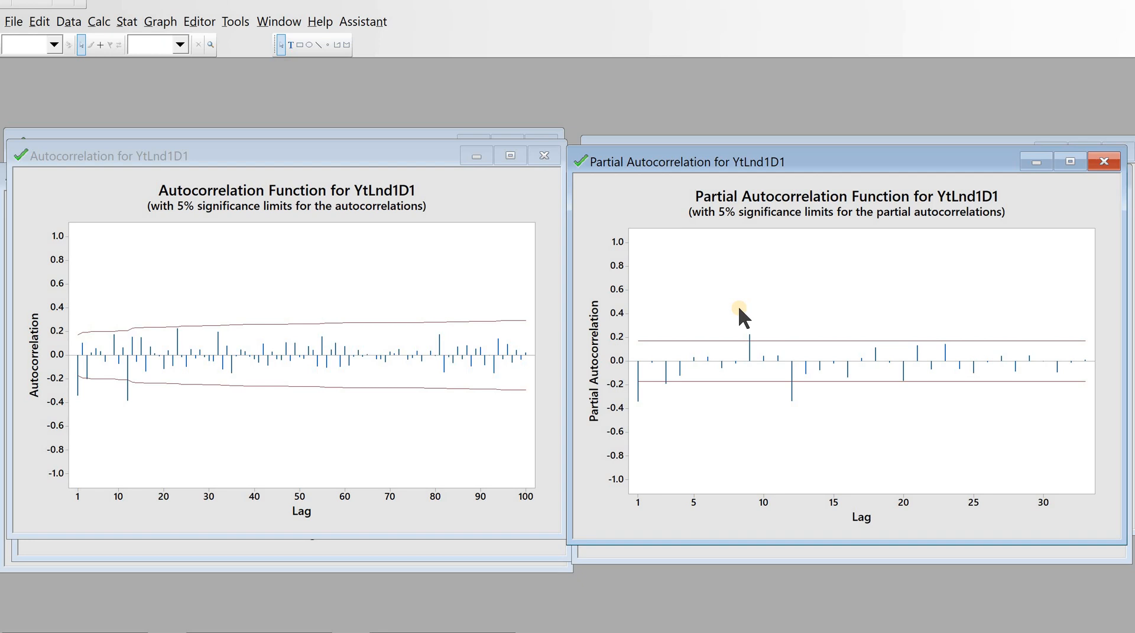
# Examine the spikes at lags 1 and 12 in the autocorrelation and partial autocorrelation plots of YtLnd1D1
pyautogui.click(129, 435)
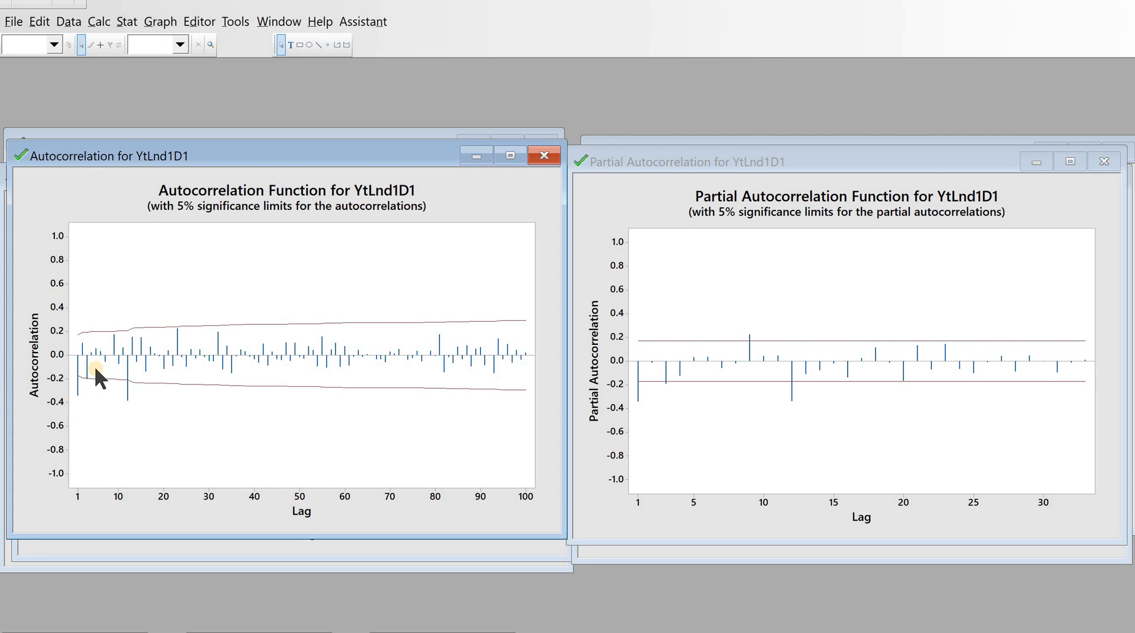
pyautogui.click(636, 390)
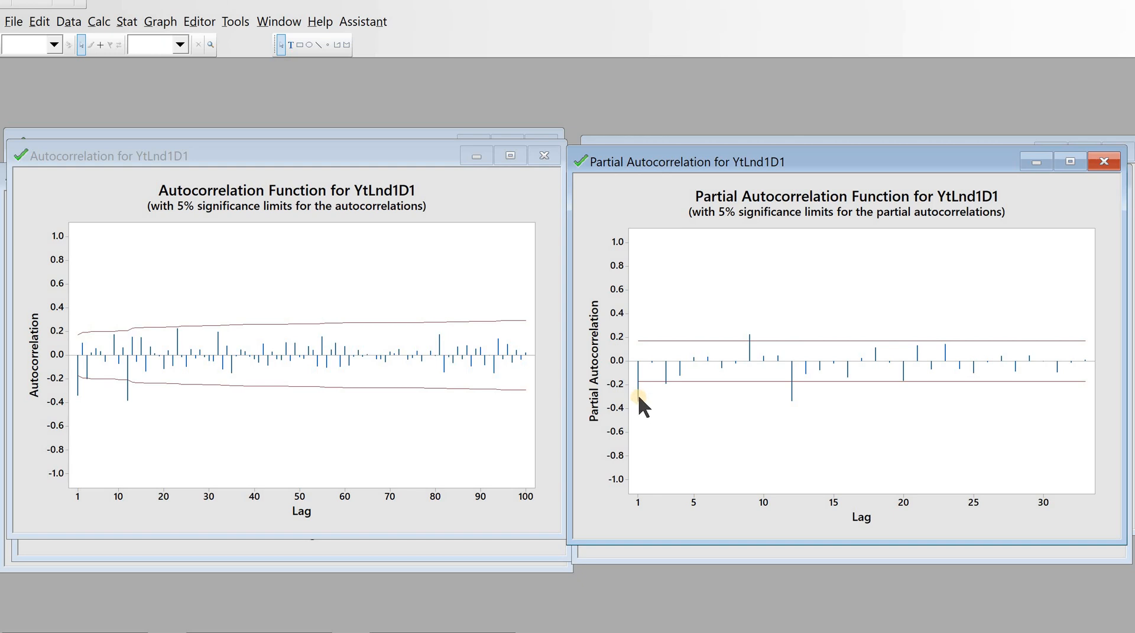
pyautogui.moveTo(638, 397)
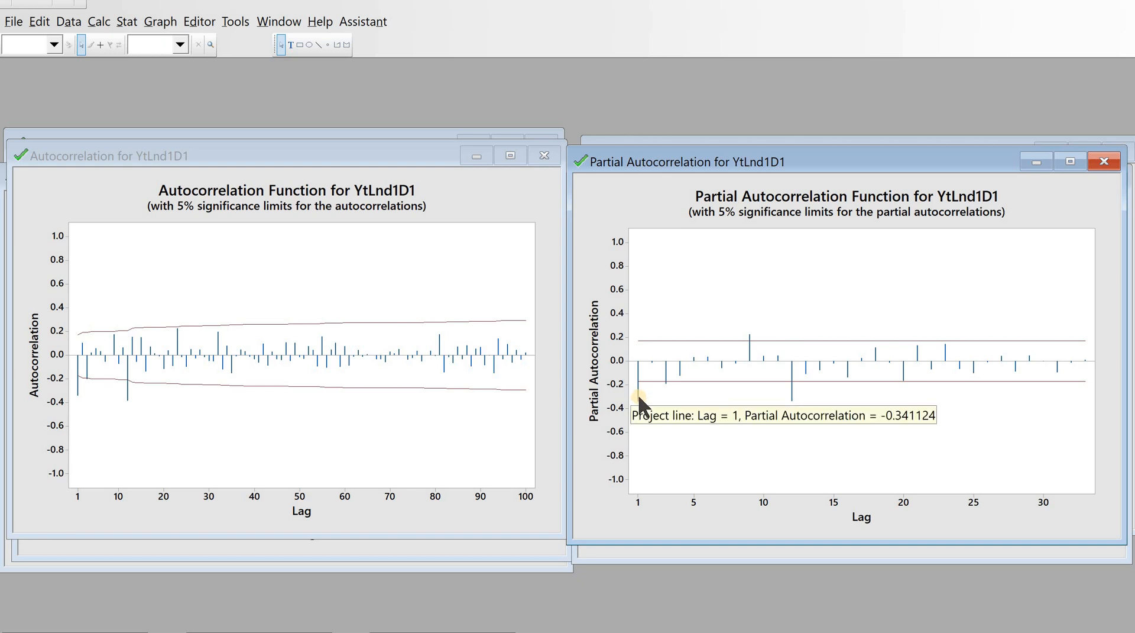
pyautogui.click(229, 412)
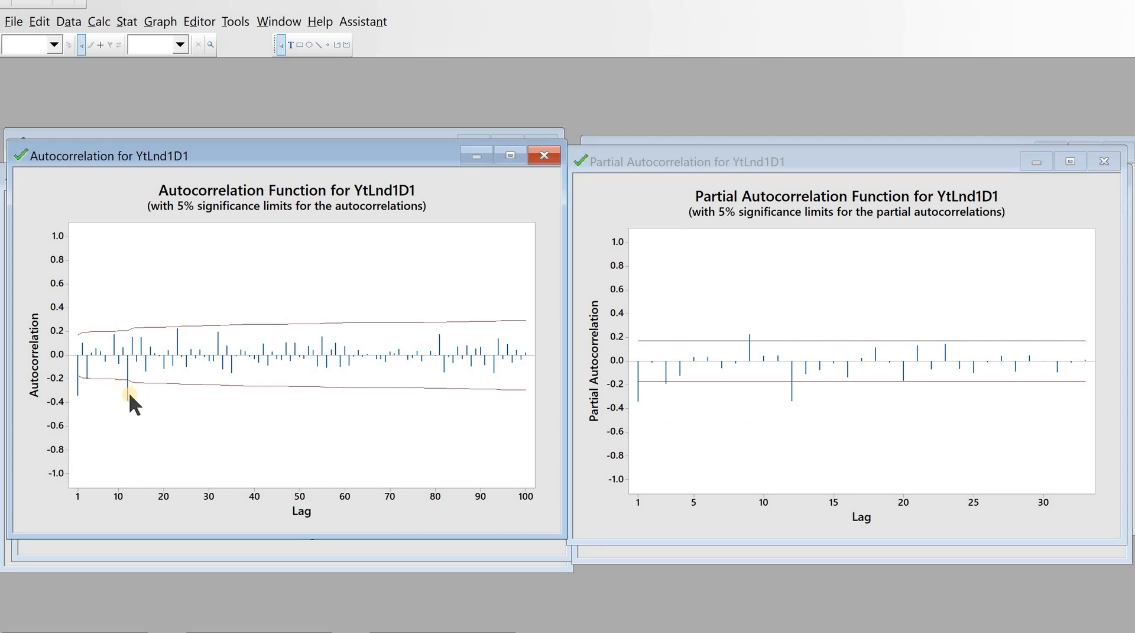
pyautogui.moveTo(129, 392)
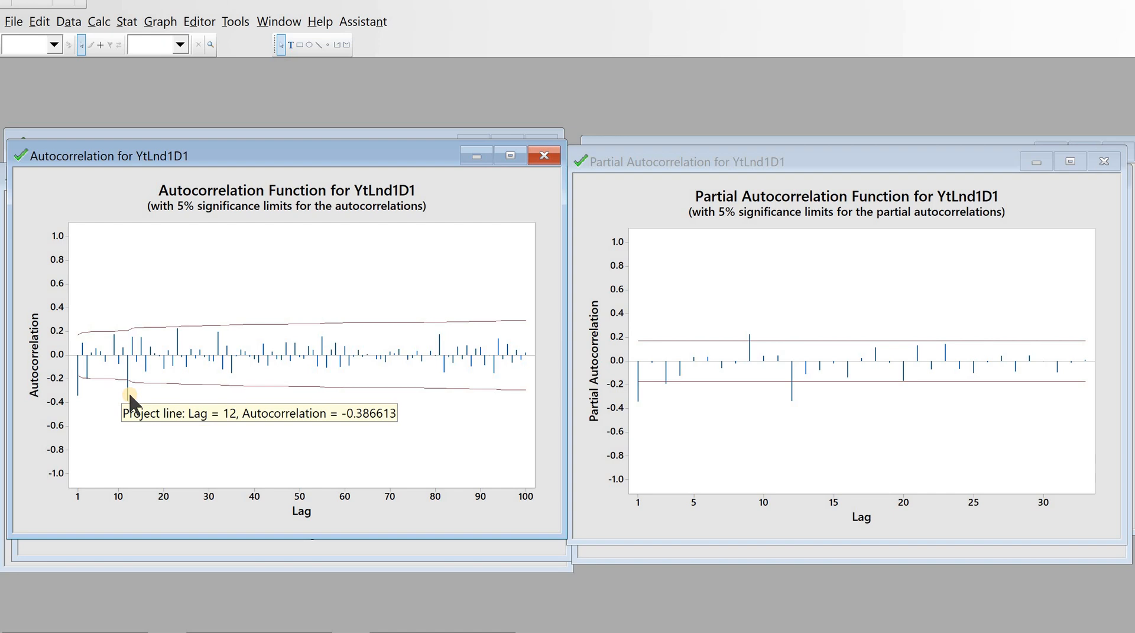
pyautogui.click(783, 417)
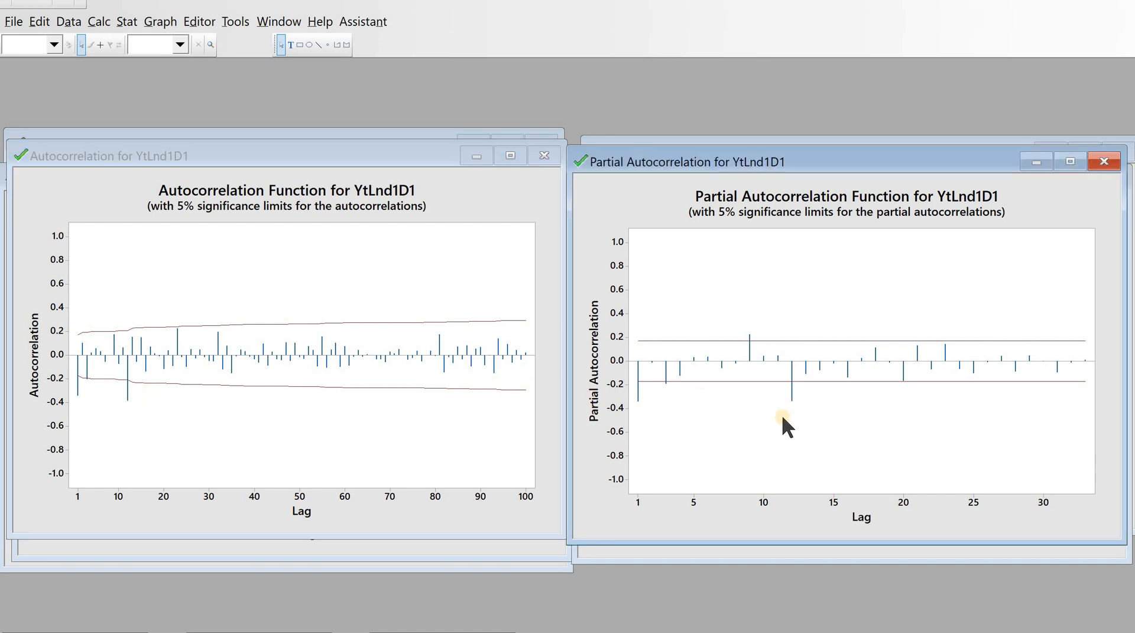
pyautogui.moveTo(792, 399)
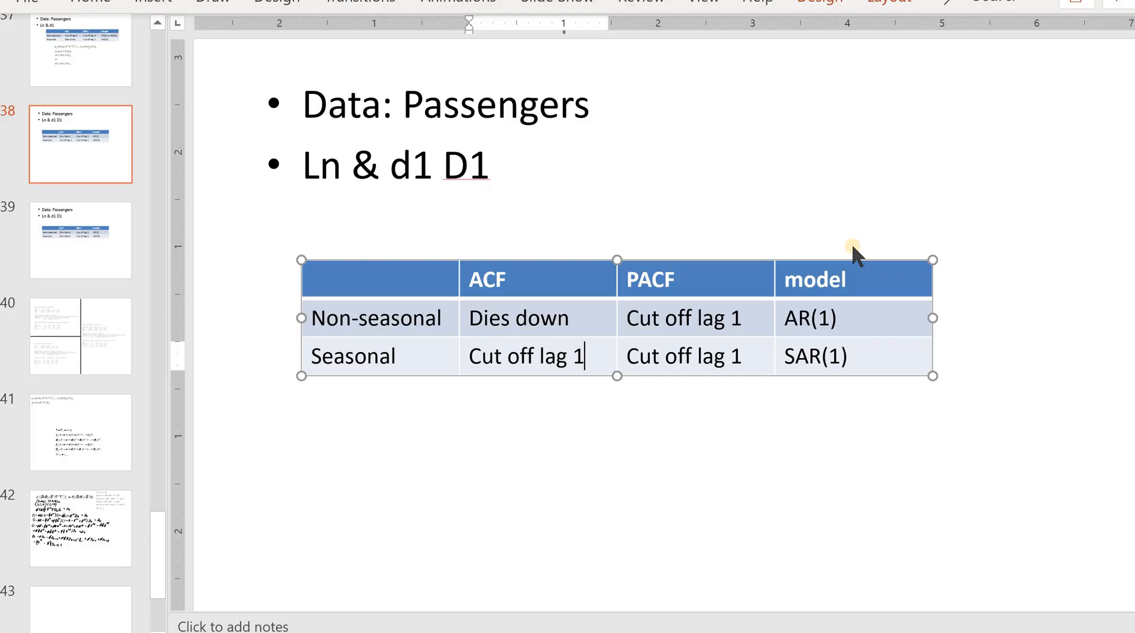
# Switch to PowerPoint and change the seasonal model entry in the "Ln & d1 D1" table to "SAR(1) or SMA(1)"
pyautogui.click(509, 432)
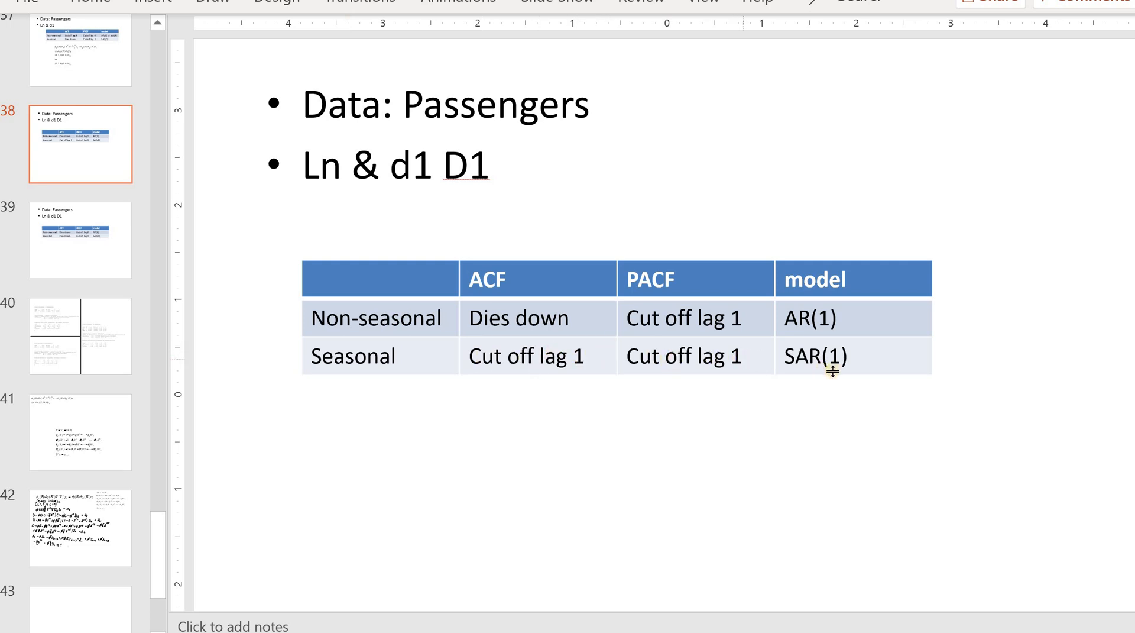
pyautogui.click(909, 363)
pyautogui.write('o')
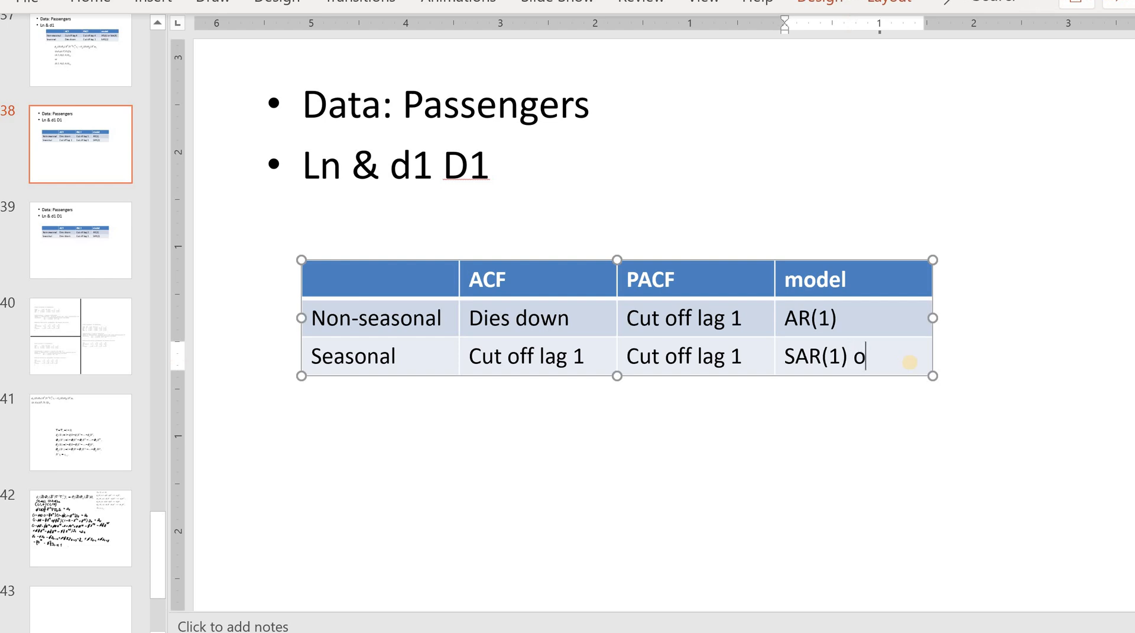
pyautogui.write('r SMA(1)')
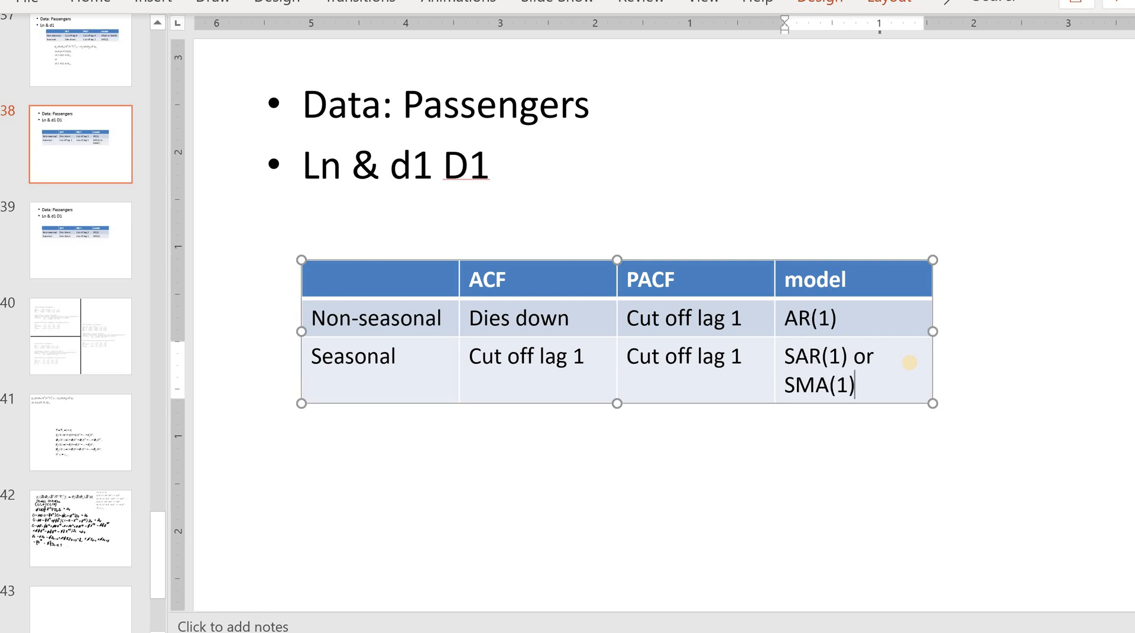